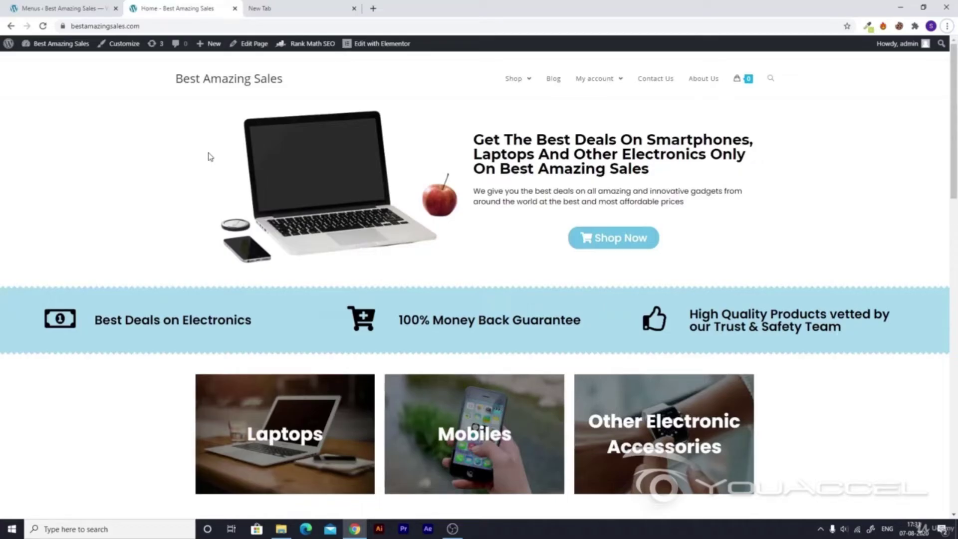
# In the new tab, search Google for 'free logo maker' to reach FreeLogoDesign
pyautogui.click(248, 6)
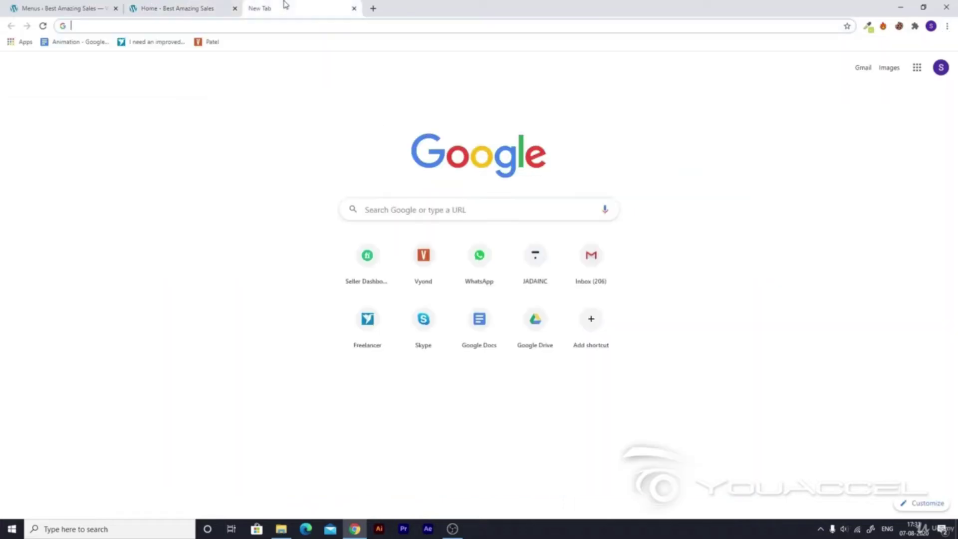
pyautogui.write('f')
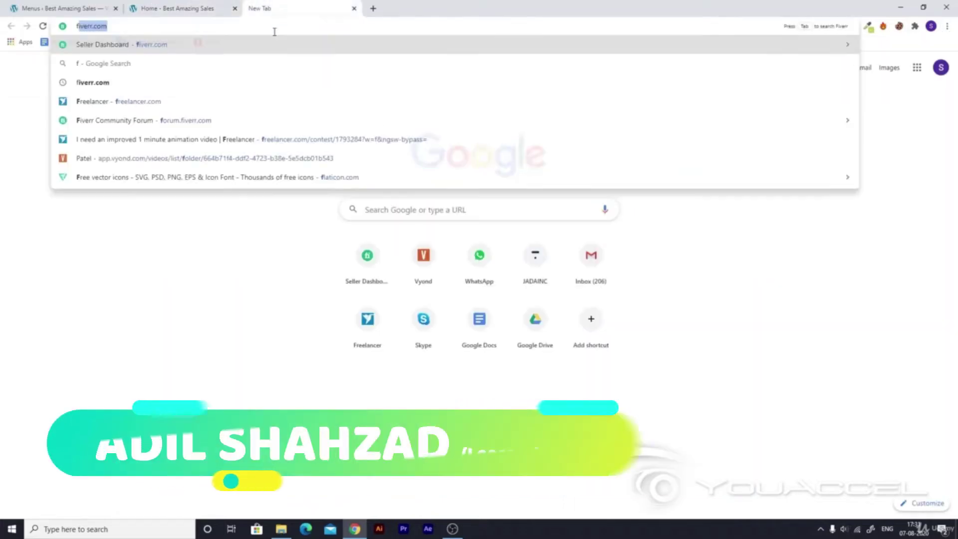
pyautogui.write('ree logo')
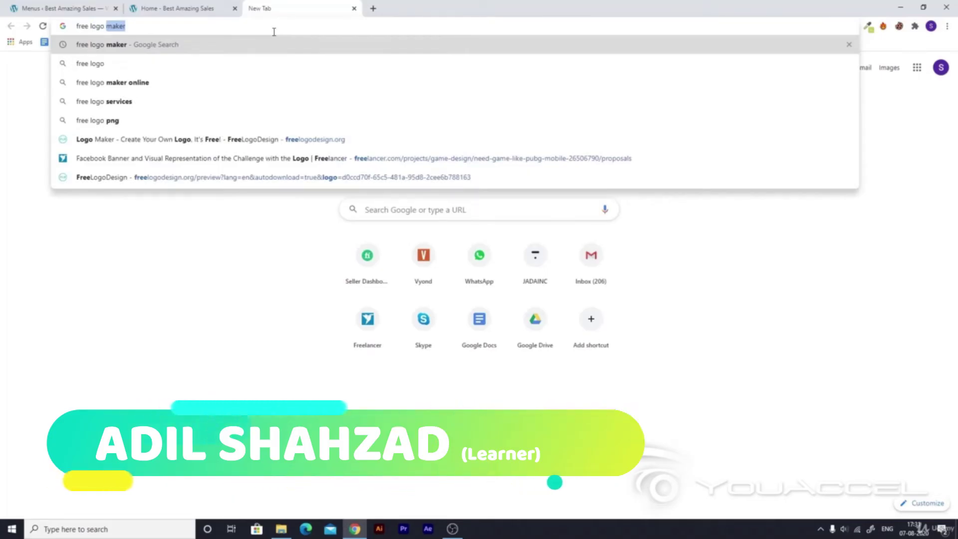
pyautogui.press('Return')
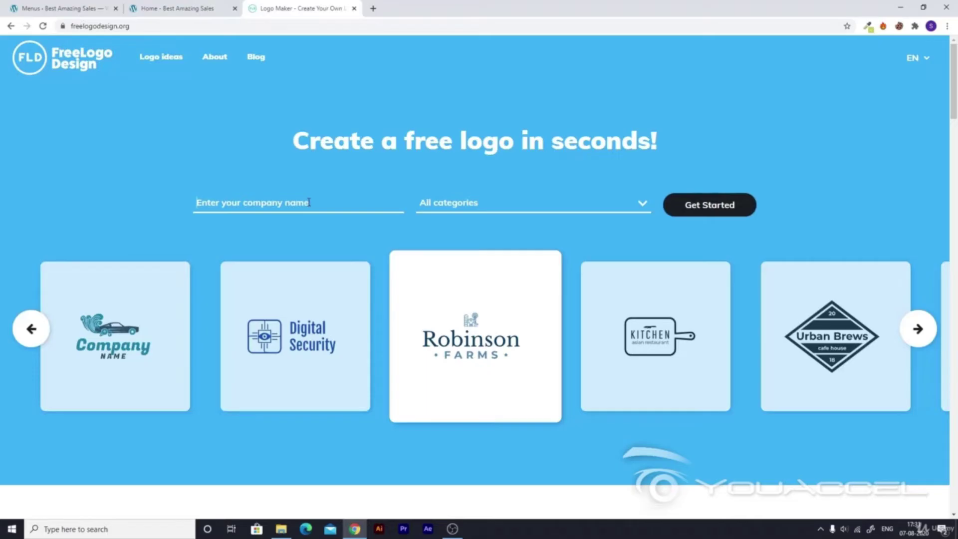
# Enter company name 'Best Amazing Sales', choose the Technology category, and generate logo designs
pyautogui.write('Best Amazing Sales')
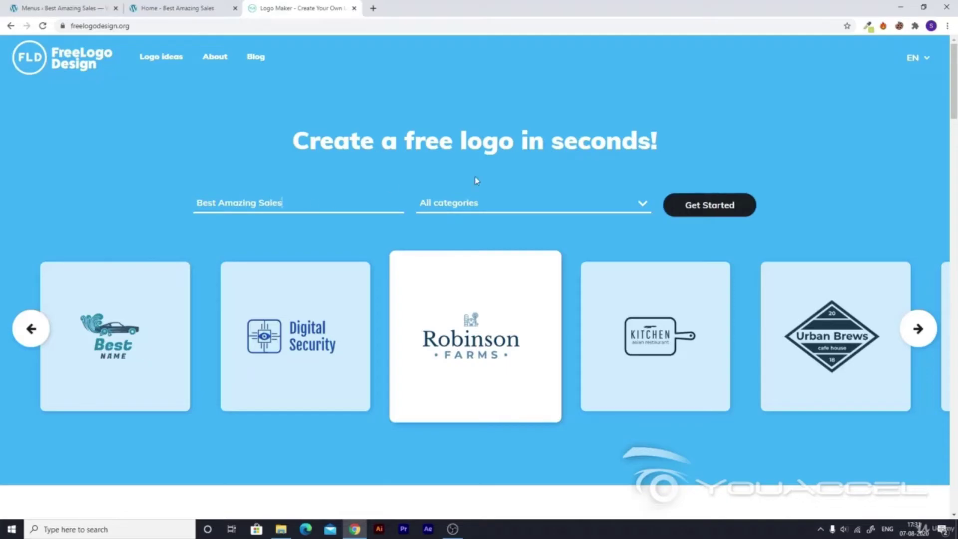
pyautogui.click(474, 207)
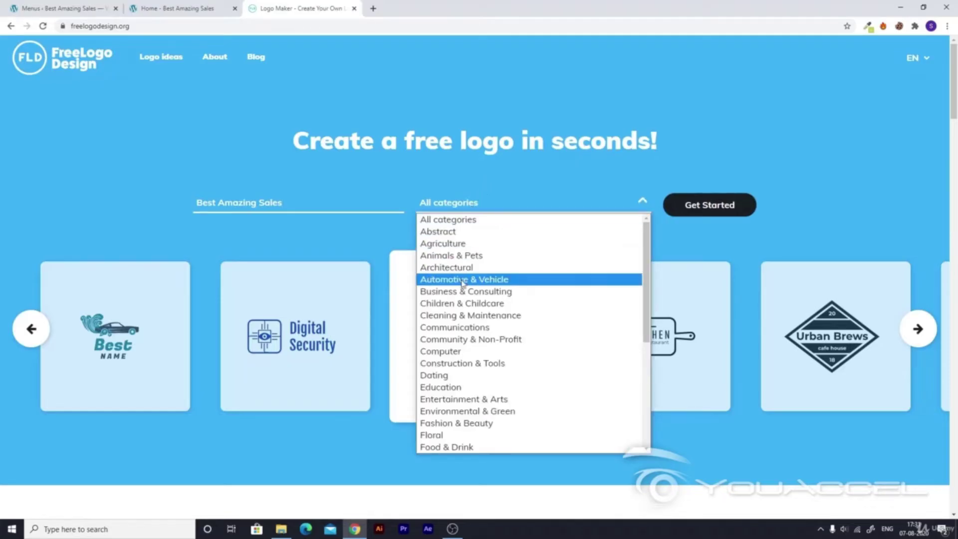
pyautogui.scroll(-2, 464, 302)
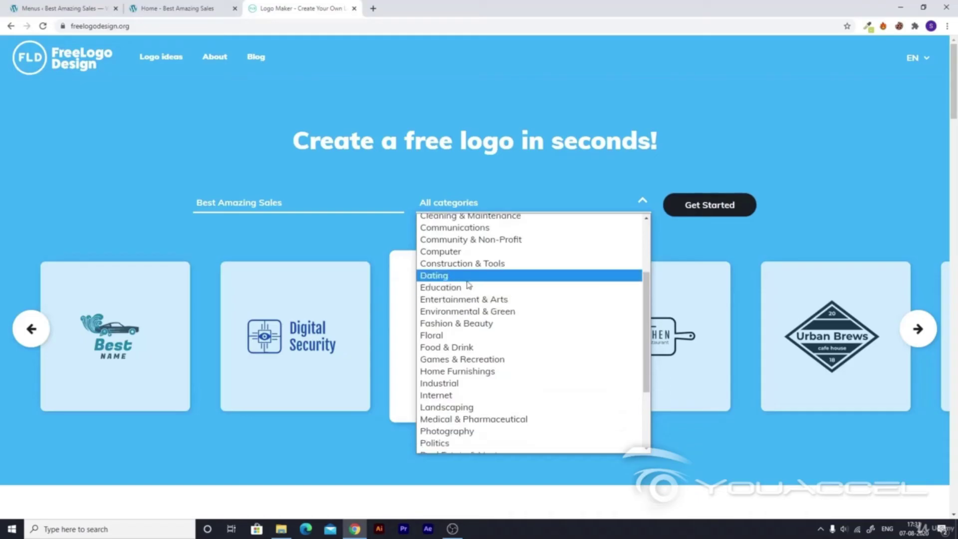
pyautogui.scroll(-2, 466, 322)
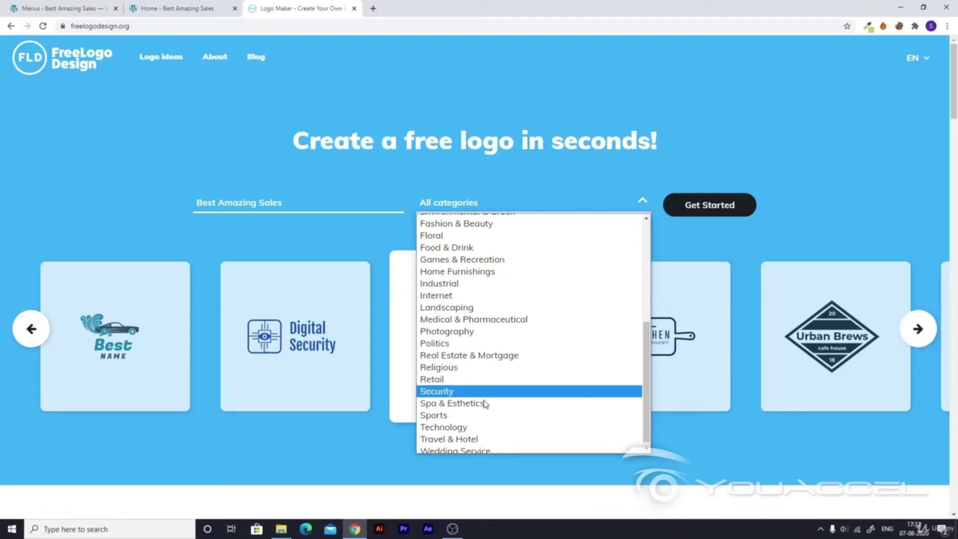
pyautogui.click(487, 428)
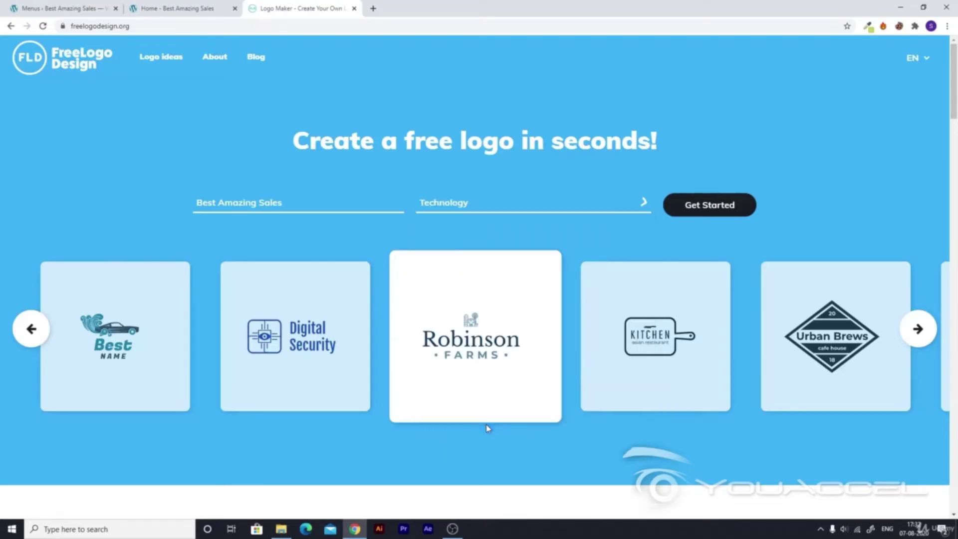
pyautogui.click(711, 206)
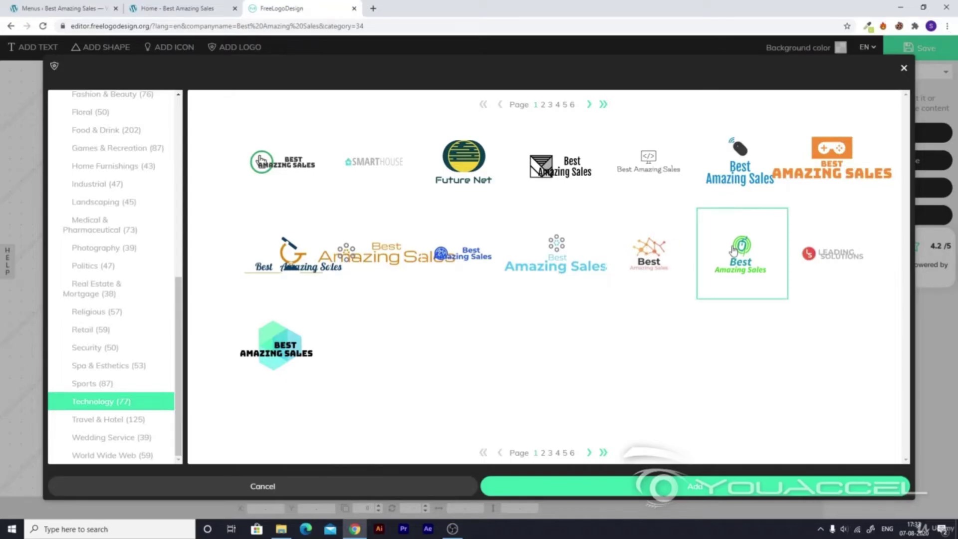
# Pick the green mouse-emblem design and add it to the logo editor
pyautogui.click(733, 249)
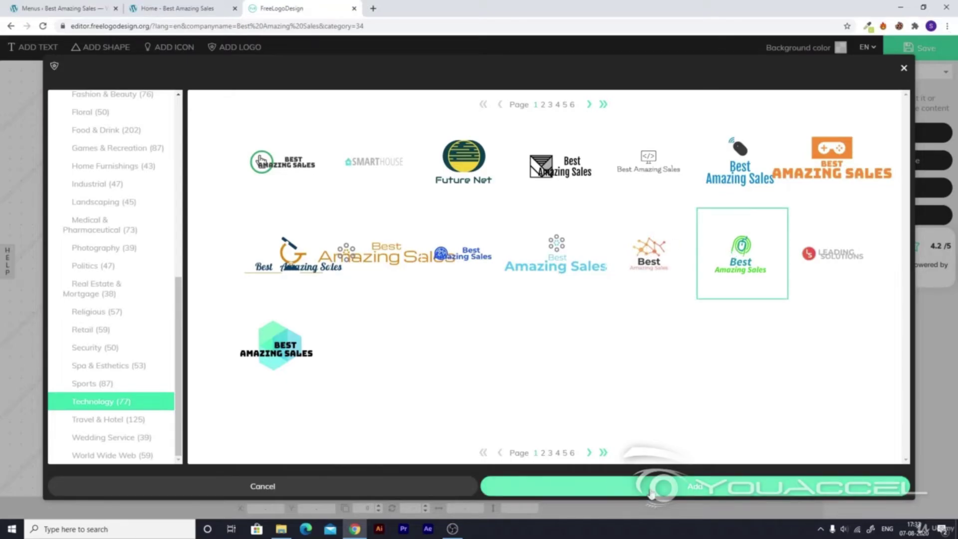
pyautogui.click(651, 486)
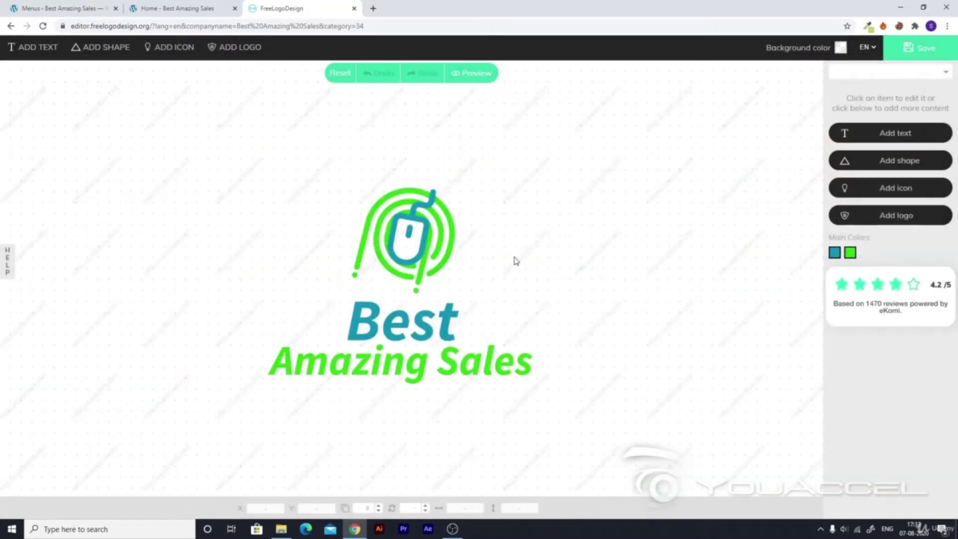
# Select the Amazing Sales text, then switch to the 'Customize: Best Amazing Sales' tab
pyautogui.click(514, 337)
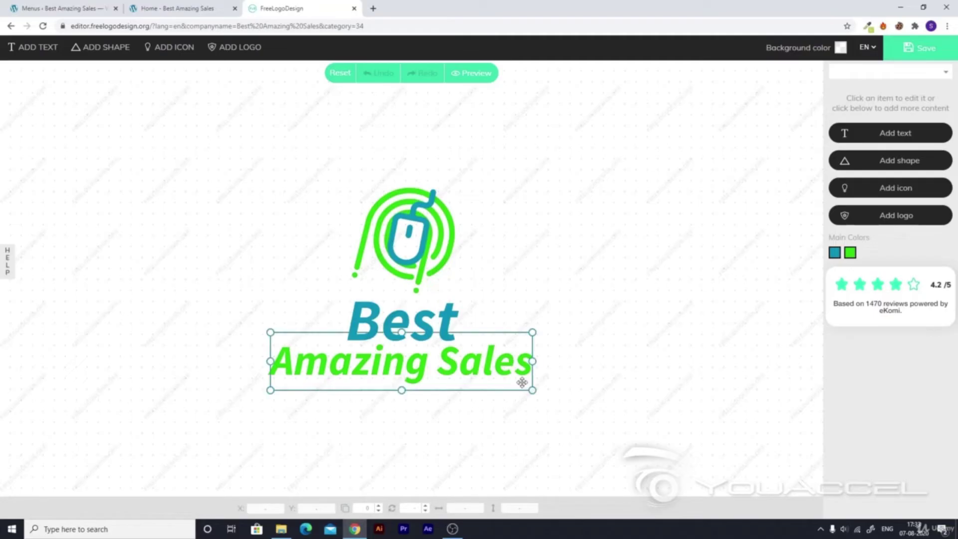
pyautogui.click(515, 425)
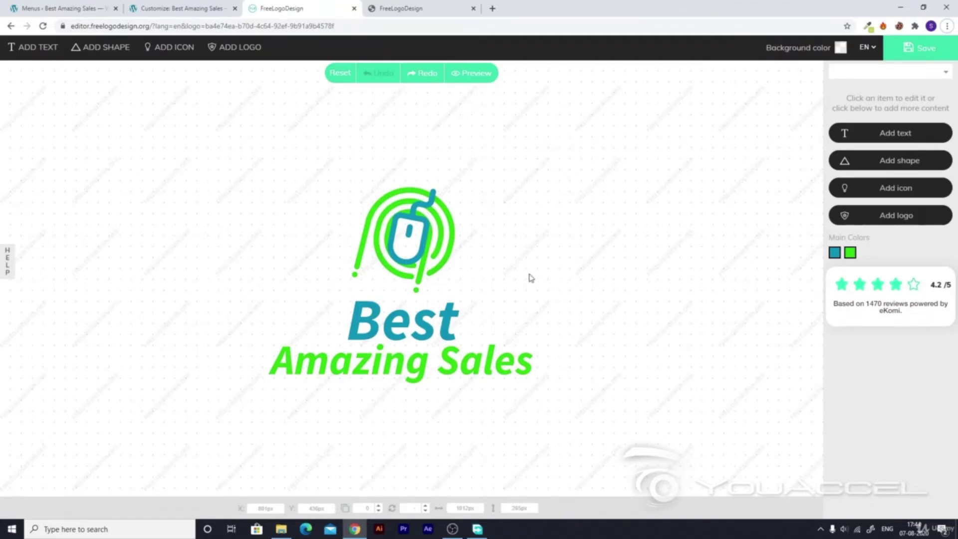
pyautogui.click(286, 334)
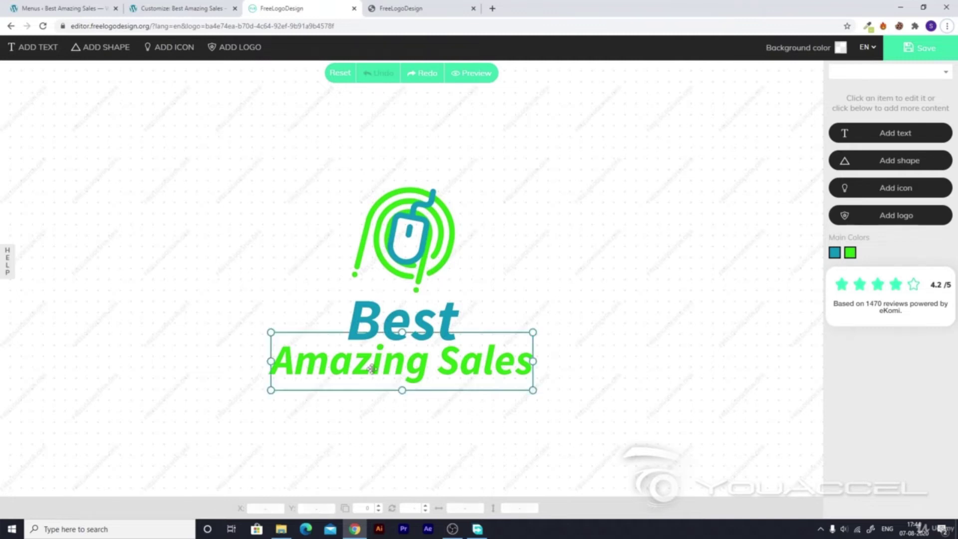
pyautogui.click(273, 257)
# Check the header logo in the Customizer preview, then return to the FreeLogoDesign tab
pyautogui.click(199, 8)
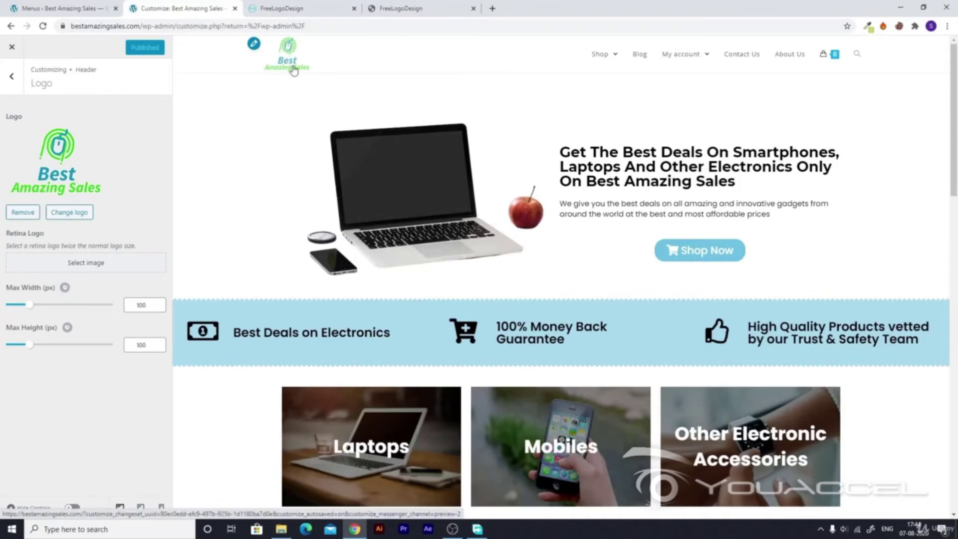
pyautogui.click(291, 8)
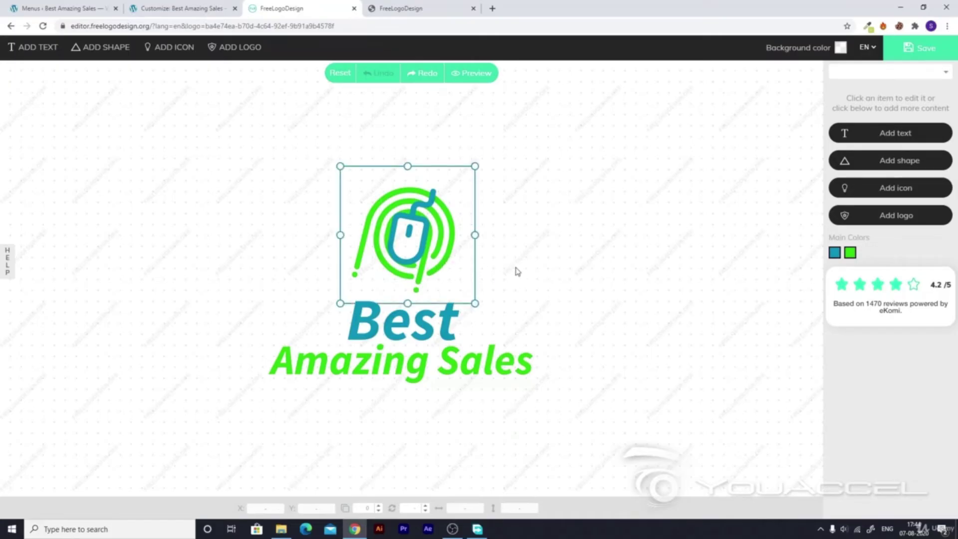
# Line up the mouse emblem, 'Best' and 'Amazing Sales' in one row, then save the logo
pyautogui.click(460, 252)
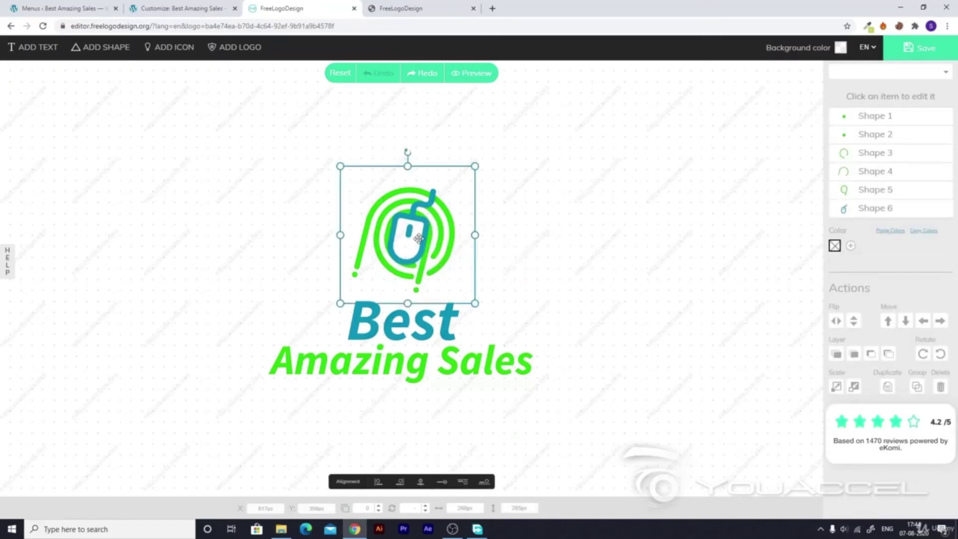
pyautogui.moveTo(435, 233); pyautogui.dragTo(263, 277)
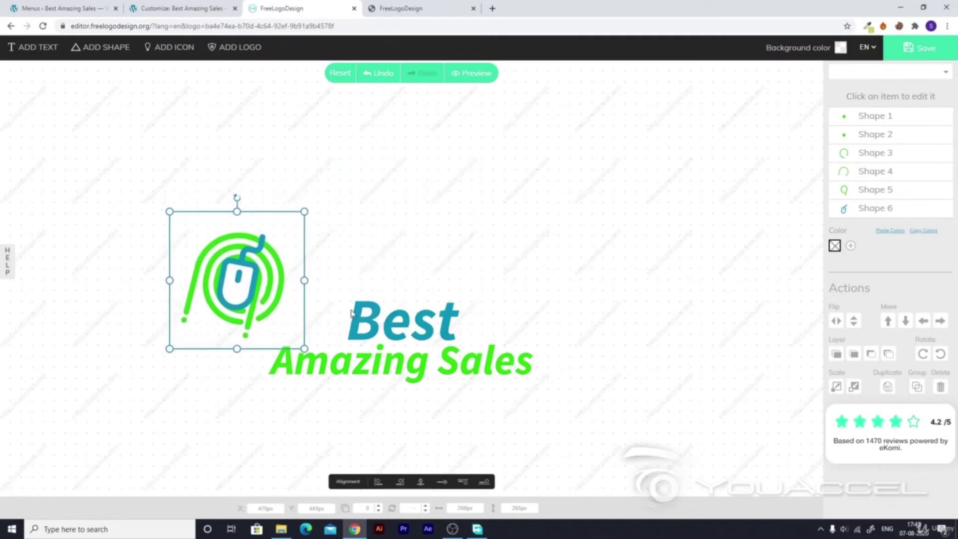
pyautogui.click(393, 321)
pyautogui.moveTo(393, 322); pyautogui.dragTo(341, 284)
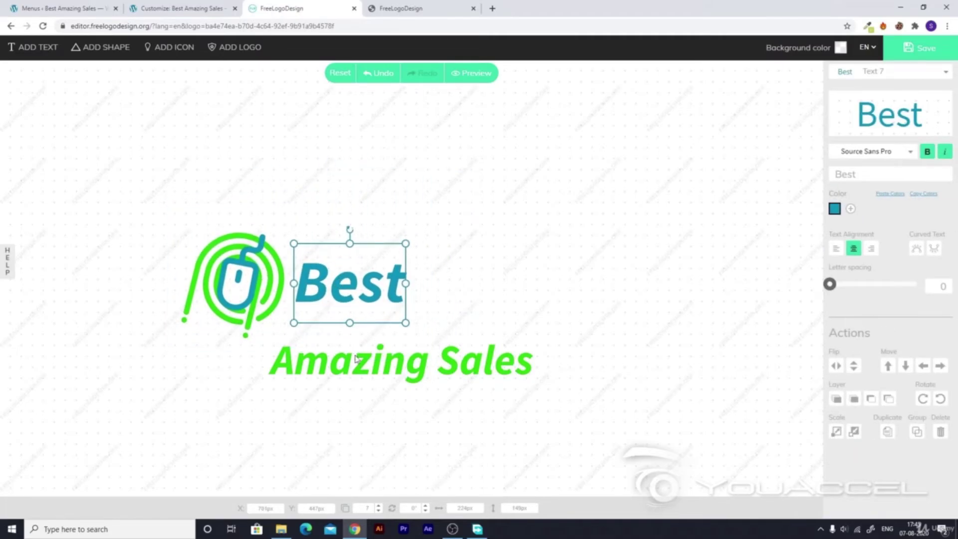
pyautogui.moveTo(354, 360); pyautogui.dragTo(527, 297)
pyautogui.click(503, 377)
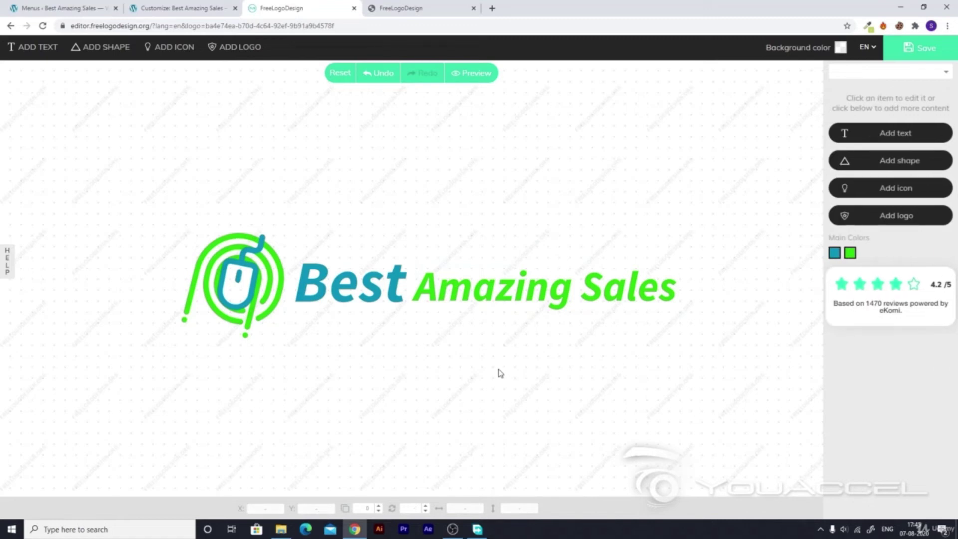
pyautogui.click(922, 58)
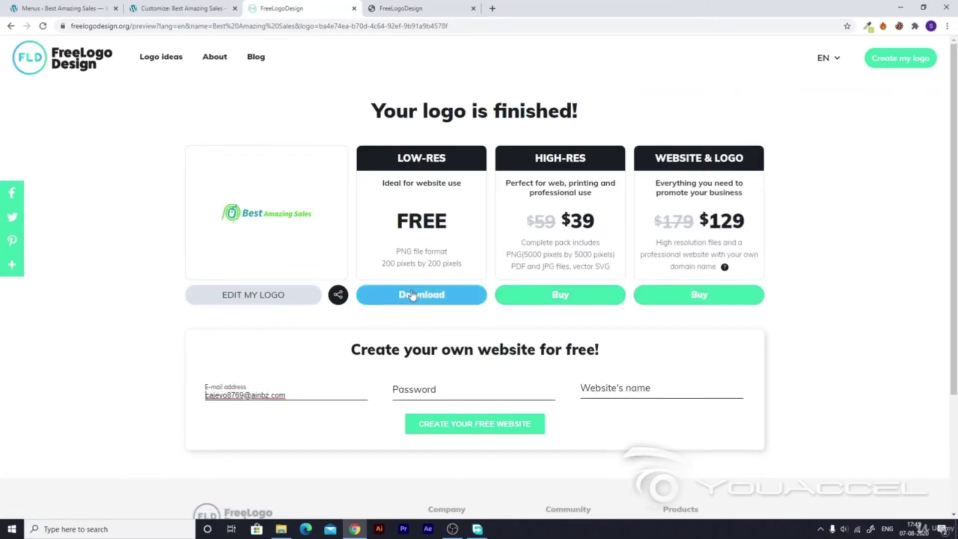
# Download the free low-res PNG logo to Downloads and dismiss the download notice
pyautogui.click(412, 295)
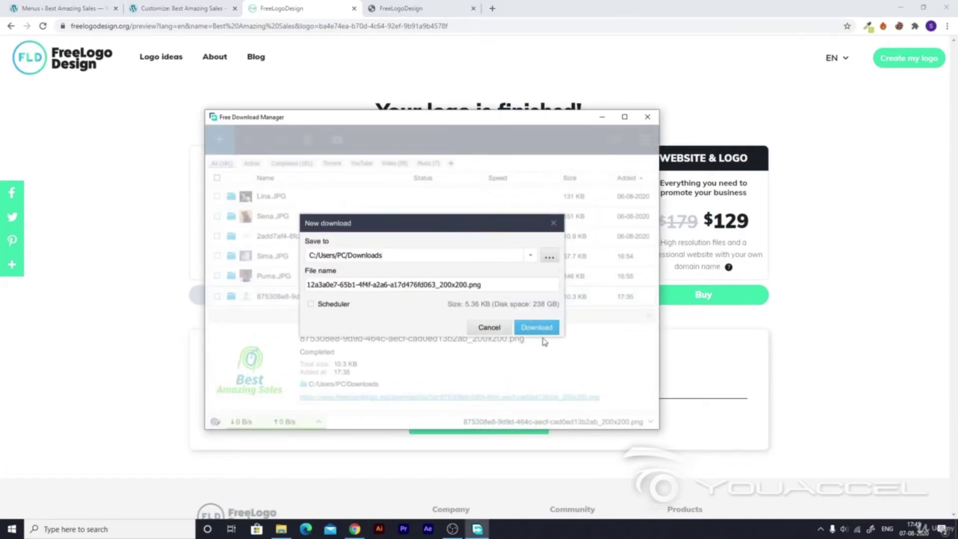
pyautogui.click(541, 328)
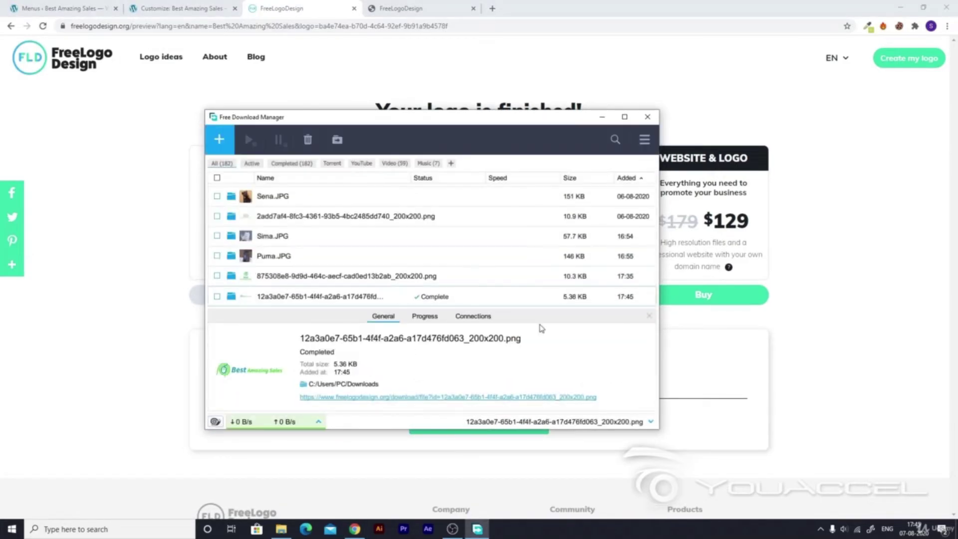
pyautogui.click(603, 116)
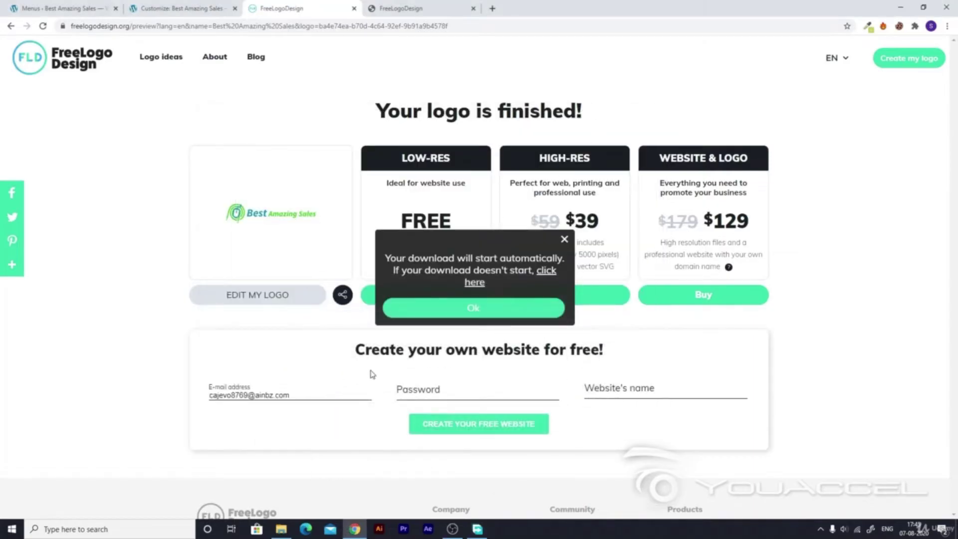
pyautogui.click(565, 240)
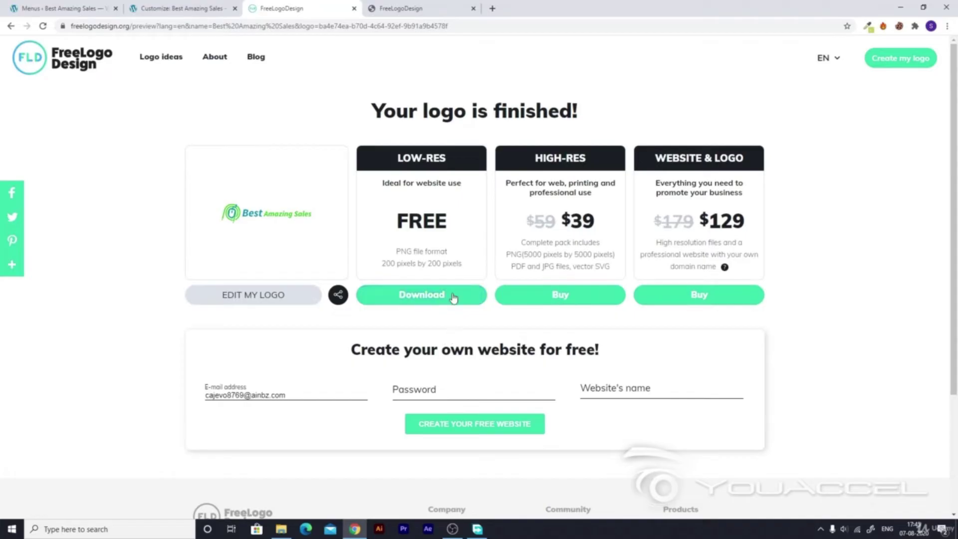
# Go to the Temp Mail site in a fresh browser tab
pyautogui.click(492, 8)
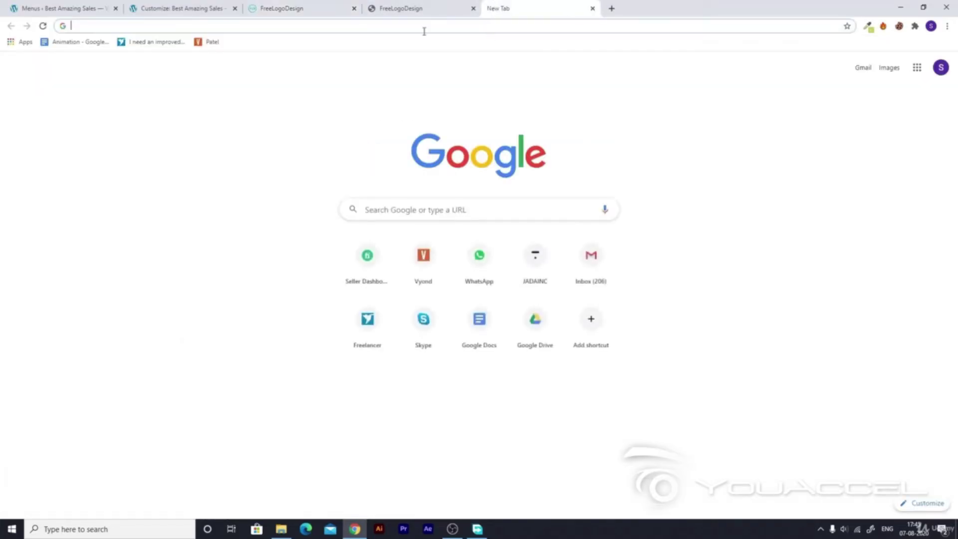
pyautogui.click(276, 7)
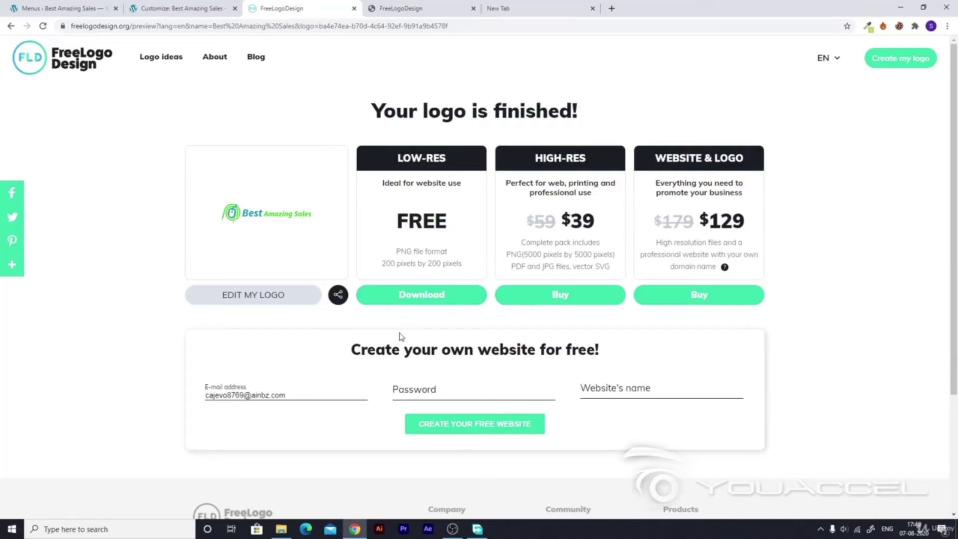
pyautogui.click(513, 10)
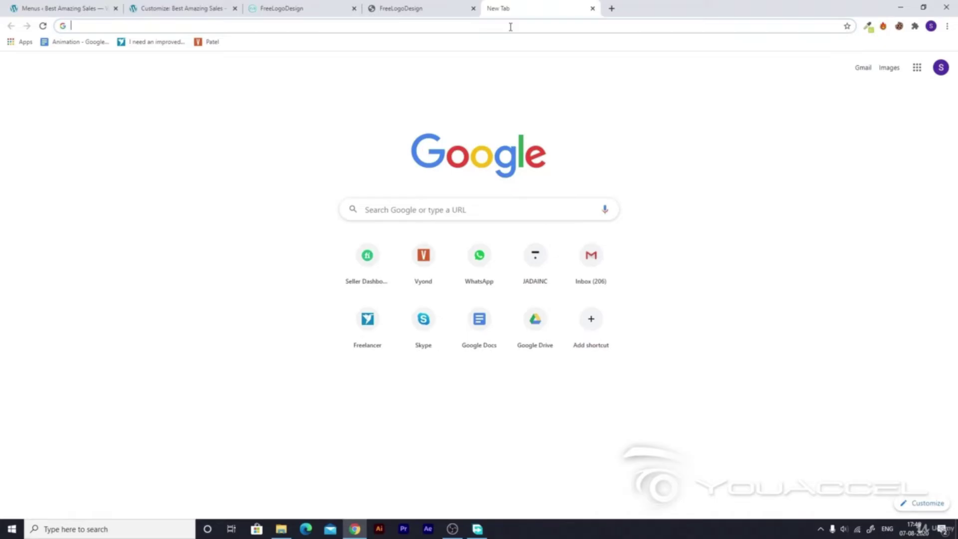
pyautogui.write('temp')
pyautogui.press('Return')
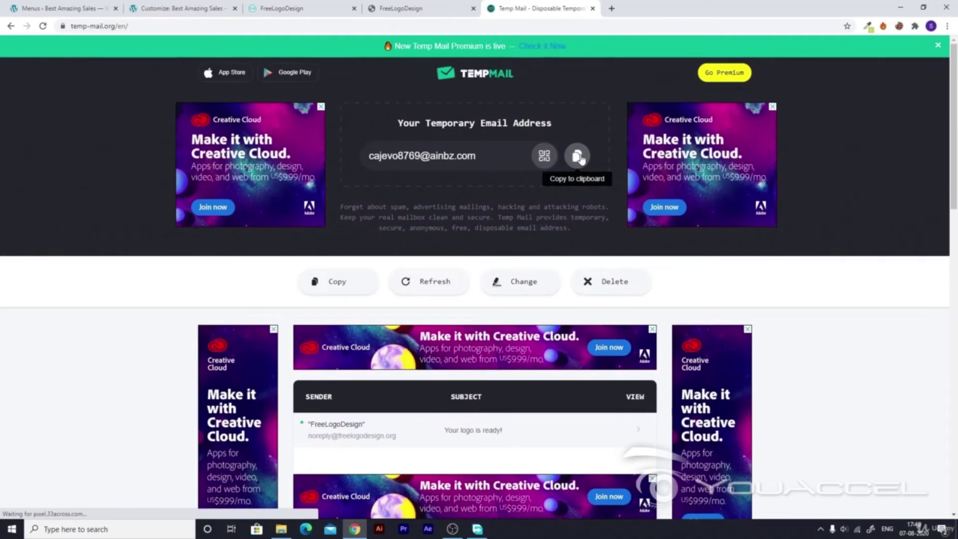
# Copy the temporary address, read the FreeLogoDesign email, then return to the Best Amazing Sales homepage
pyautogui.click(576, 158)
pyautogui.scroll(-2, 468, 246)
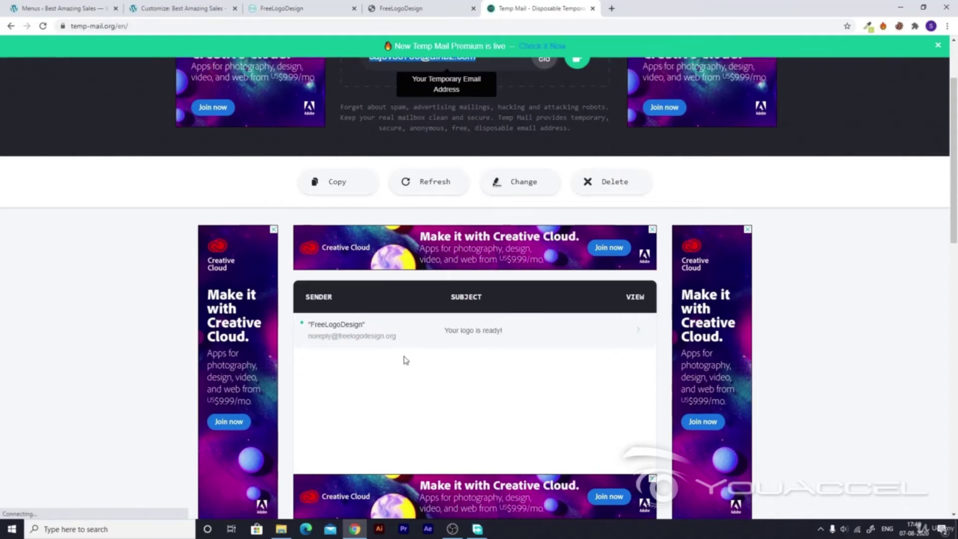
pyautogui.click(355, 328)
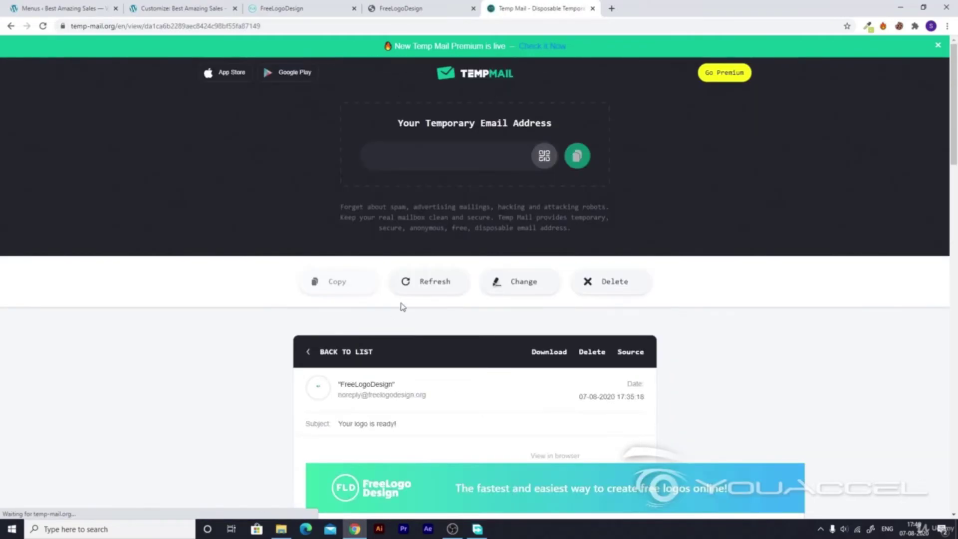
pyautogui.scroll(-7, 403, 307)
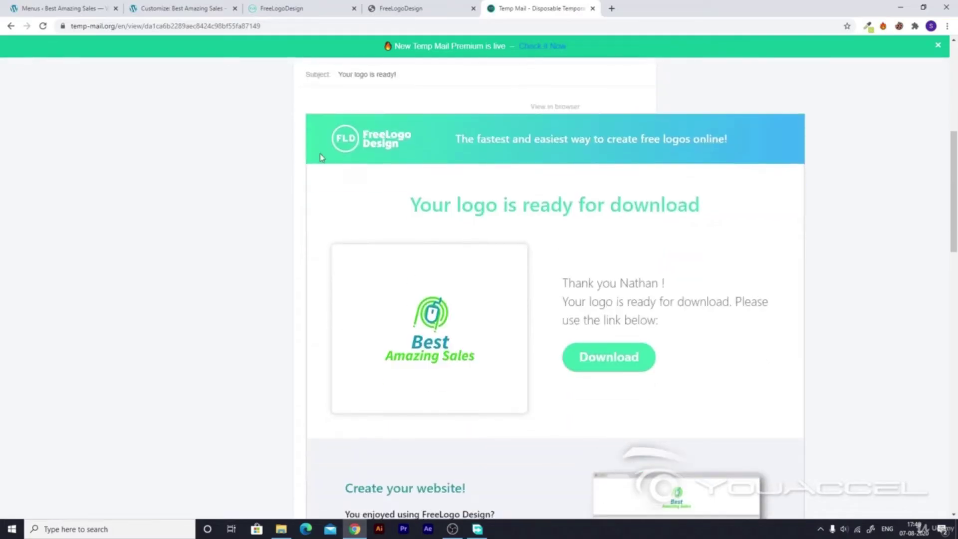
pyautogui.scroll(-2, 499, 209)
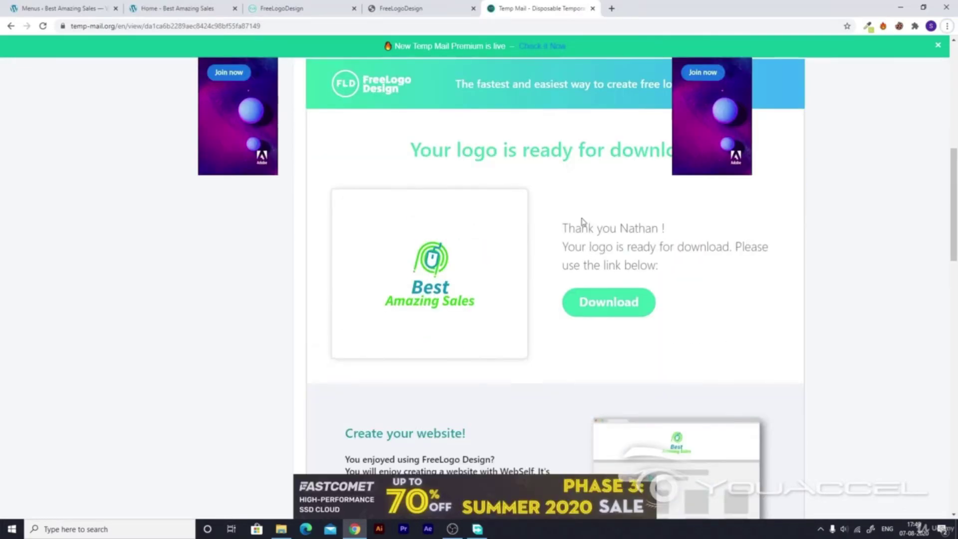
pyautogui.click(180, 8)
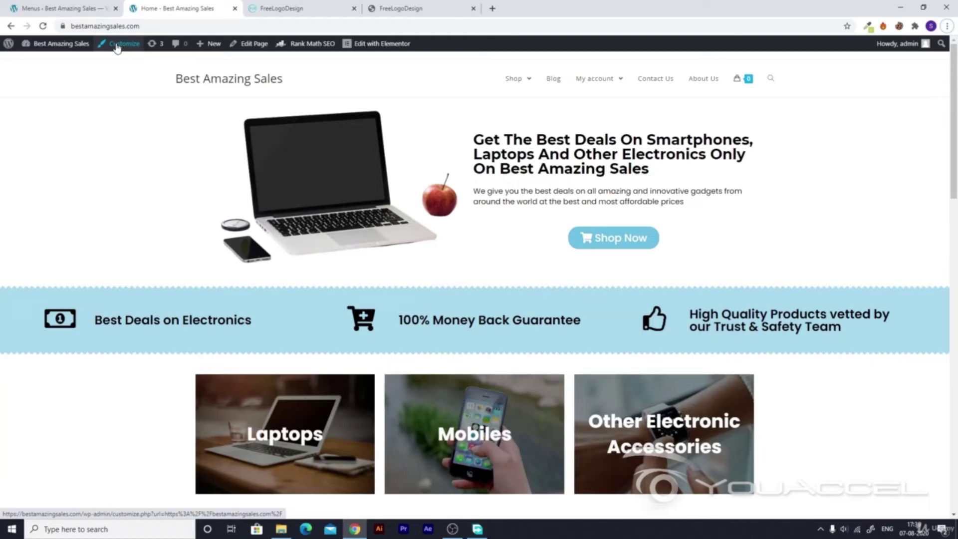
# From the Dashboard, open Appearance > Customize to preview the Best Amazing Sales homepage
pyautogui.click(45, 60)
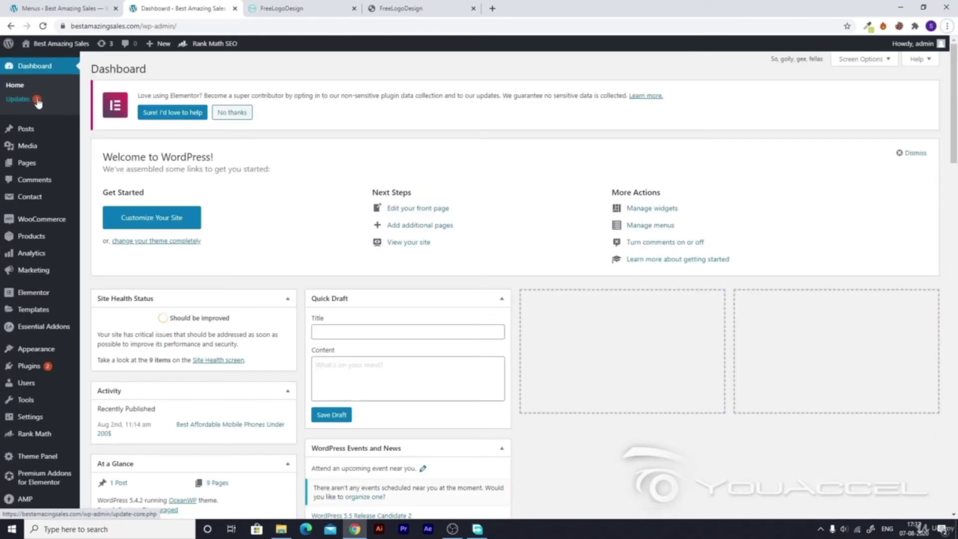
pyautogui.moveTo(36, 349)
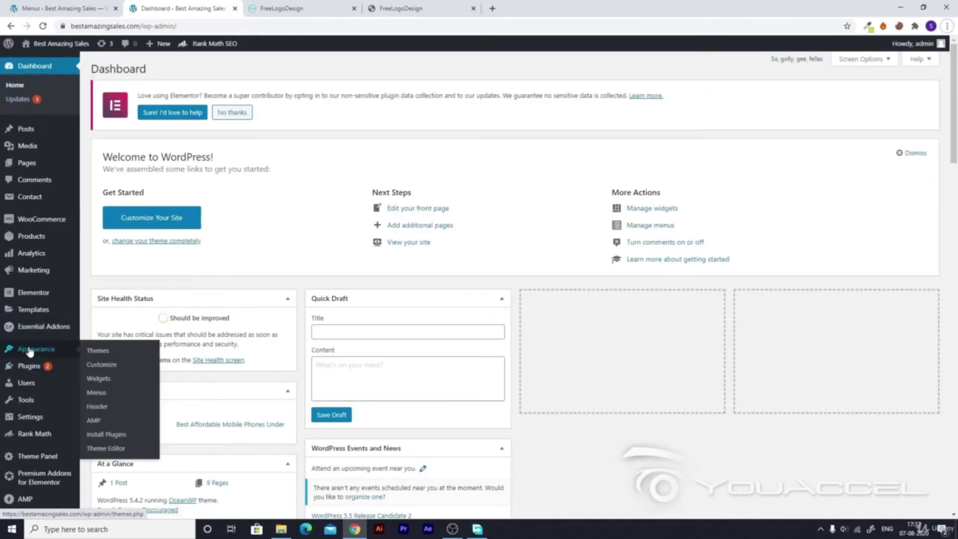
pyautogui.click(111, 367)
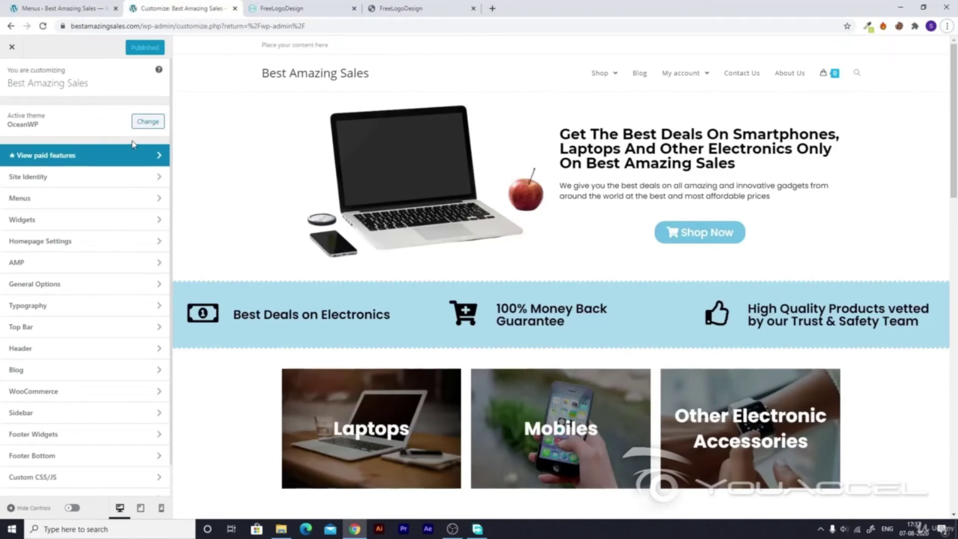
pyautogui.scroll(-1, 117, 288)
pyautogui.scroll(1, 118, 288)
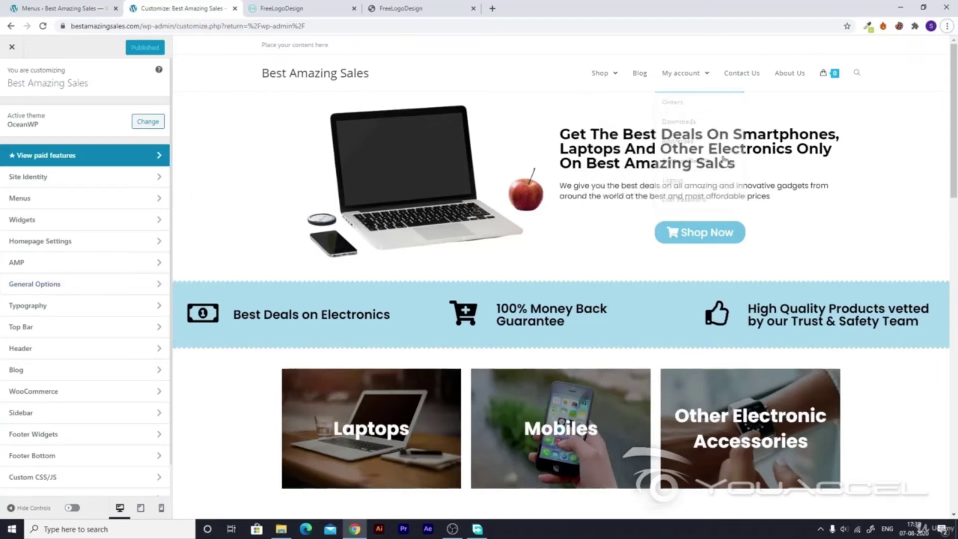
# Uncheck Enable Top Bar under Top Bar > General, then go back to the Top Bar section
pyautogui.click(96, 332)
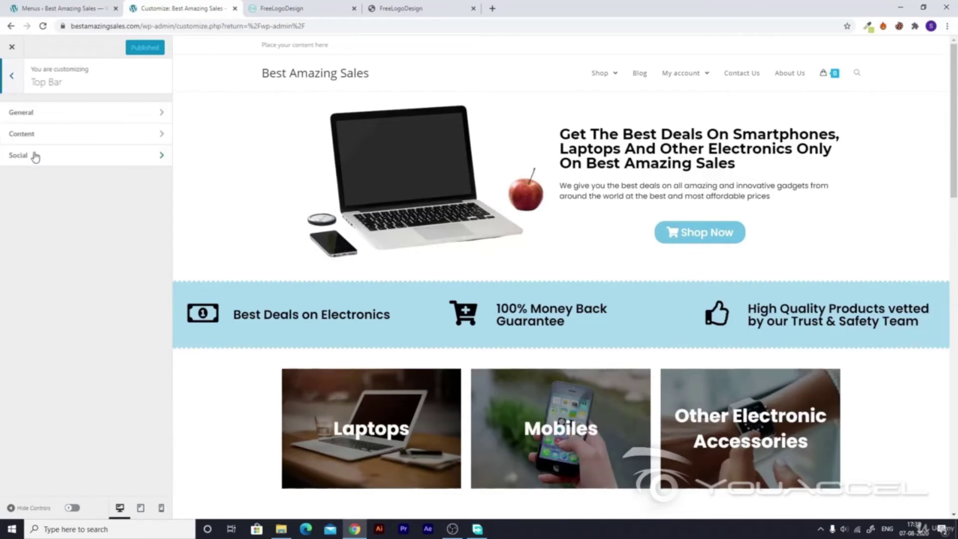
pyautogui.click(34, 122)
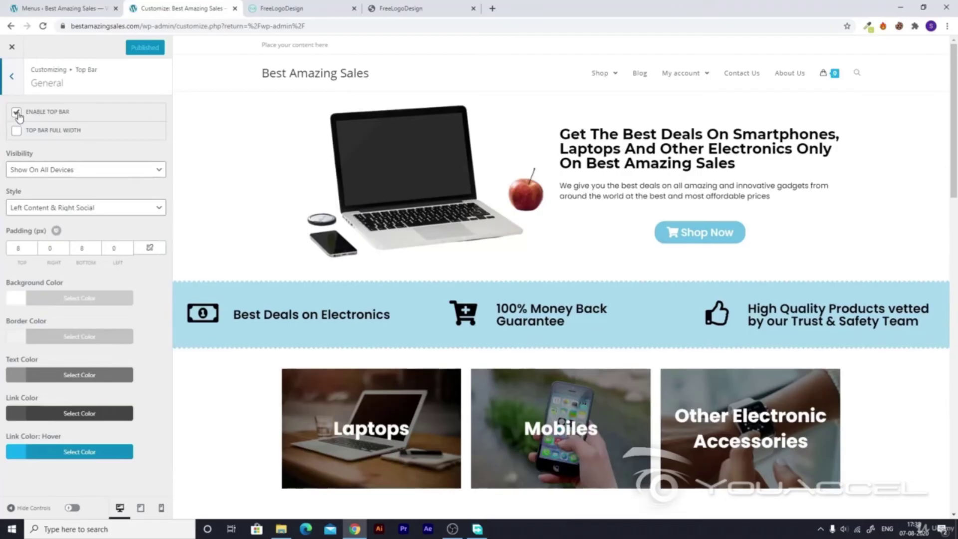
pyautogui.click(17, 114)
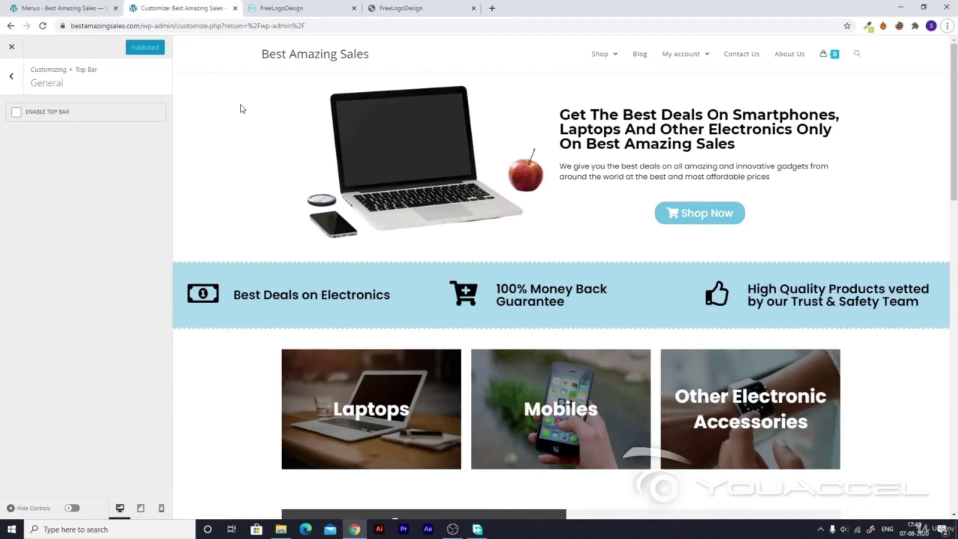
pyautogui.click(10, 83)
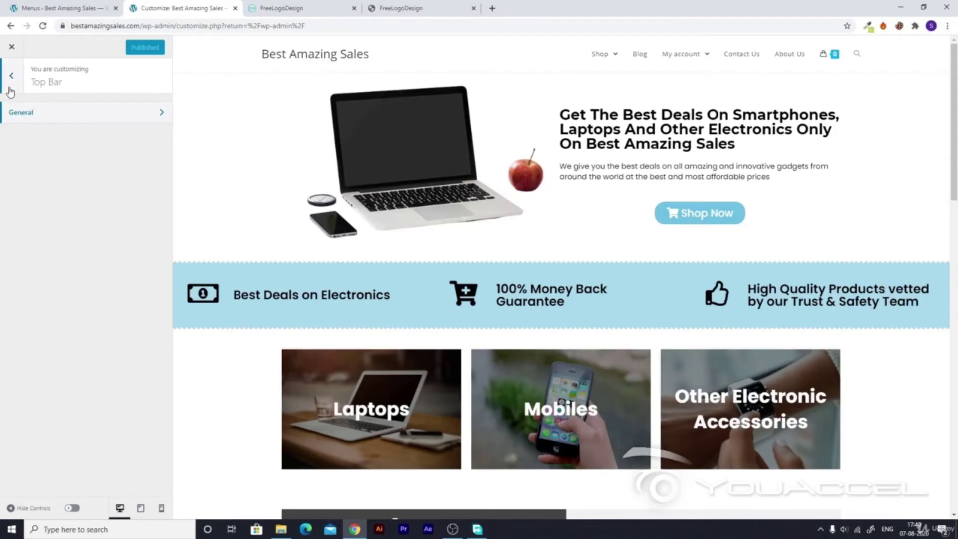
# Under Header > Logo, upload the Best Amazing Sales logo file, select it and crop it
pyautogui.click(11, 83)
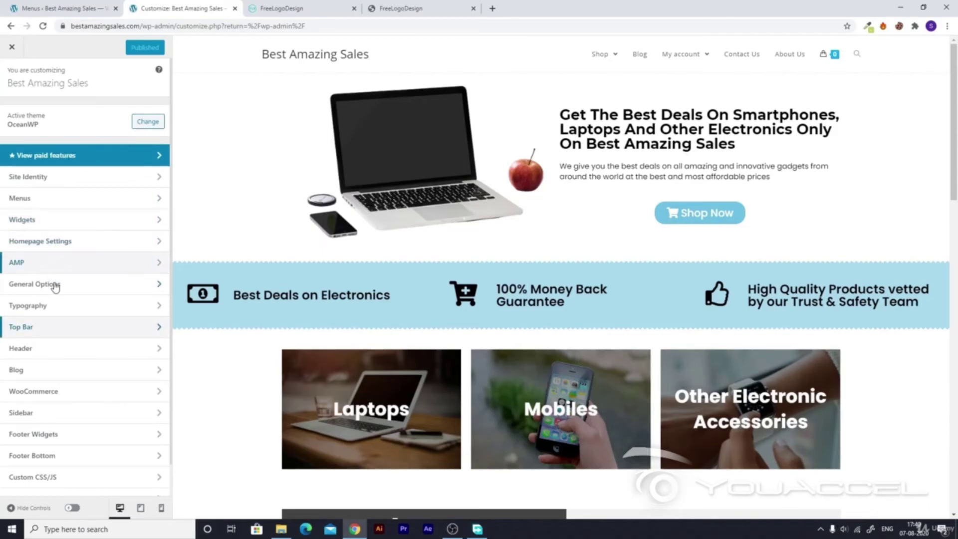
pyautogui.click(55, 353)
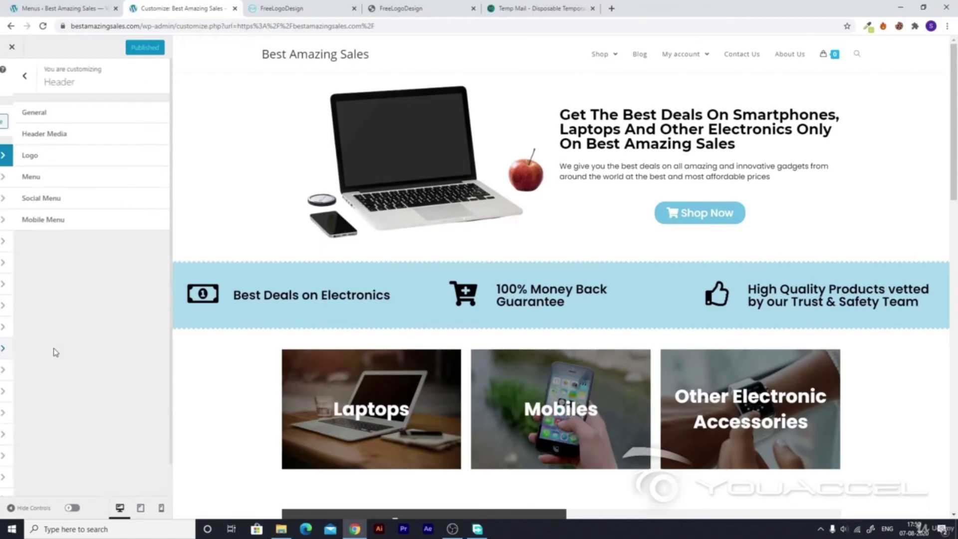
pyautogui.click(32, 156)
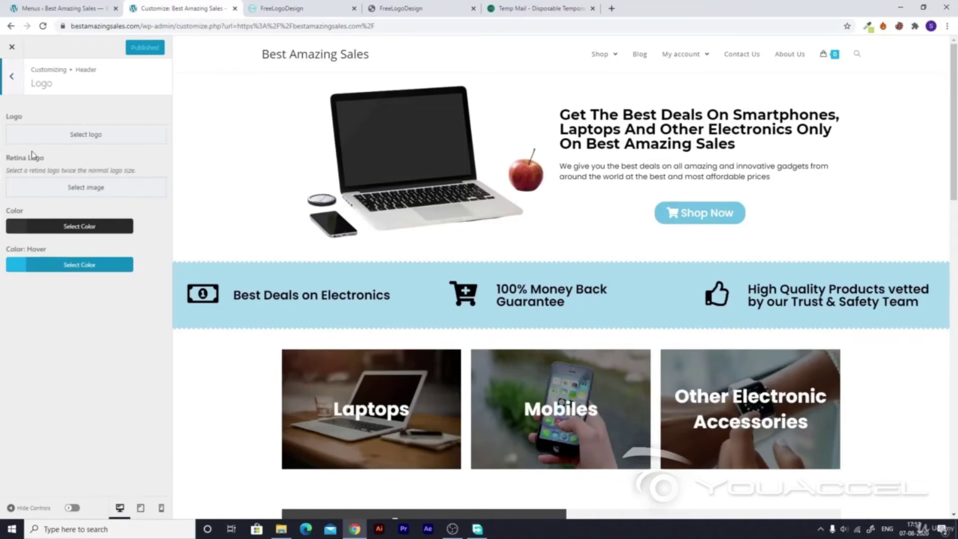
pyautogui.click(59, 136)
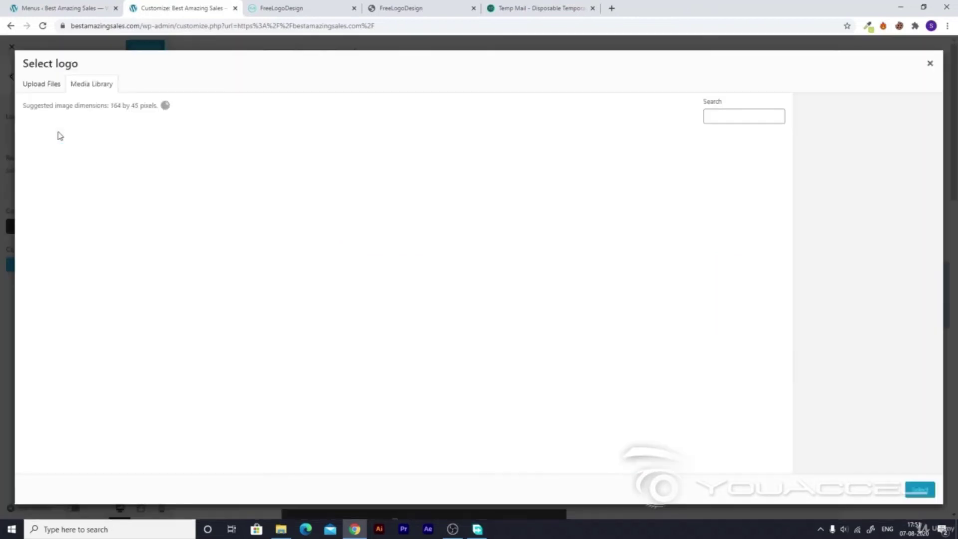
pyautogui.click(30, 89)
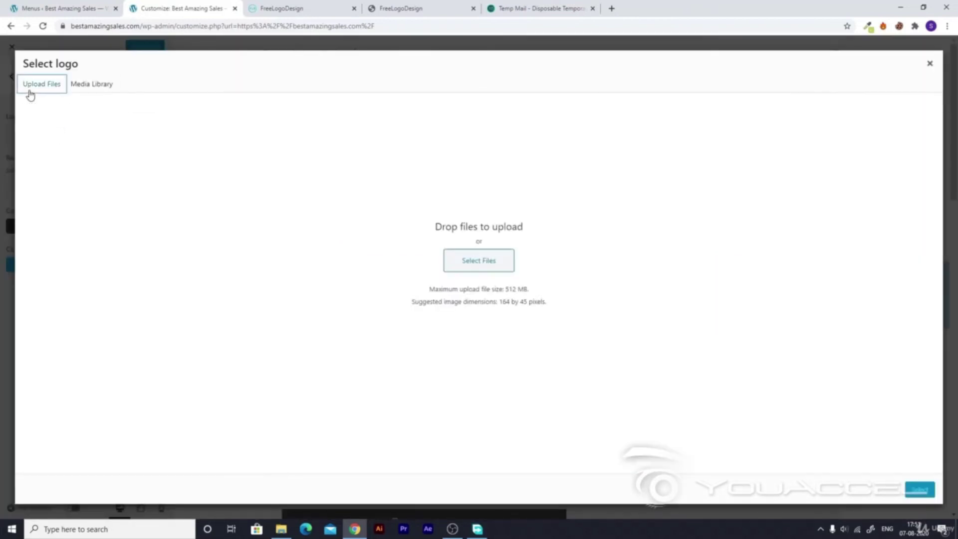
pyautogui.click(479, 260)
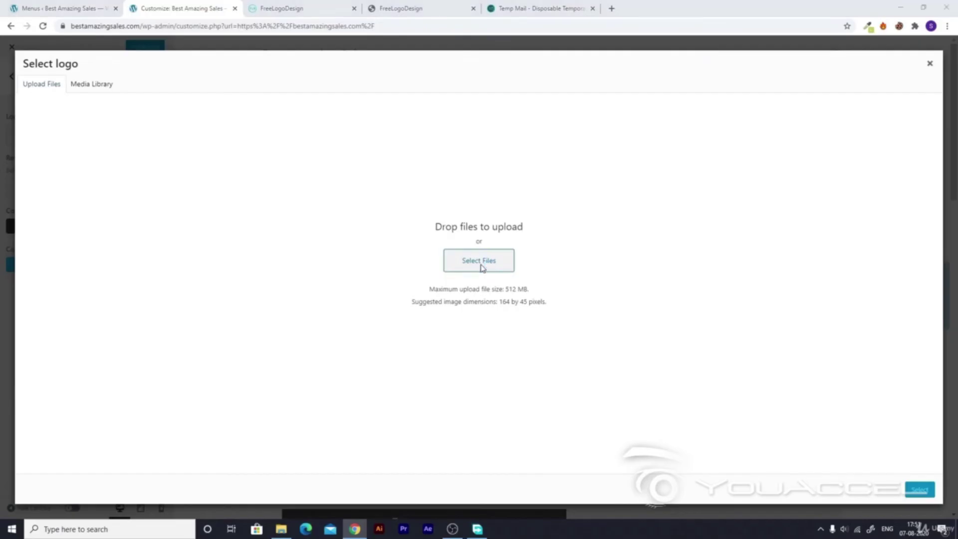
pyautogui.doubleClick(100, 90)
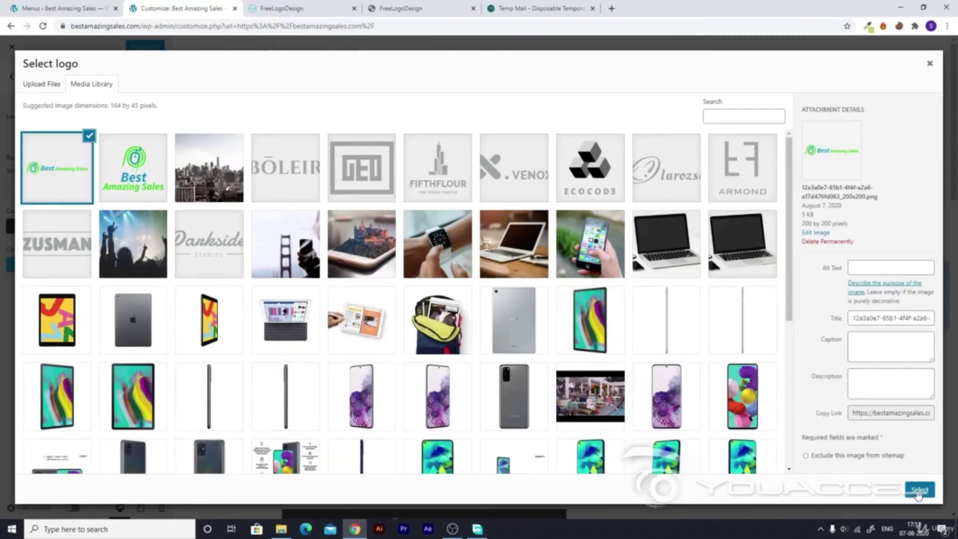
pyautogui.click(917, 491)
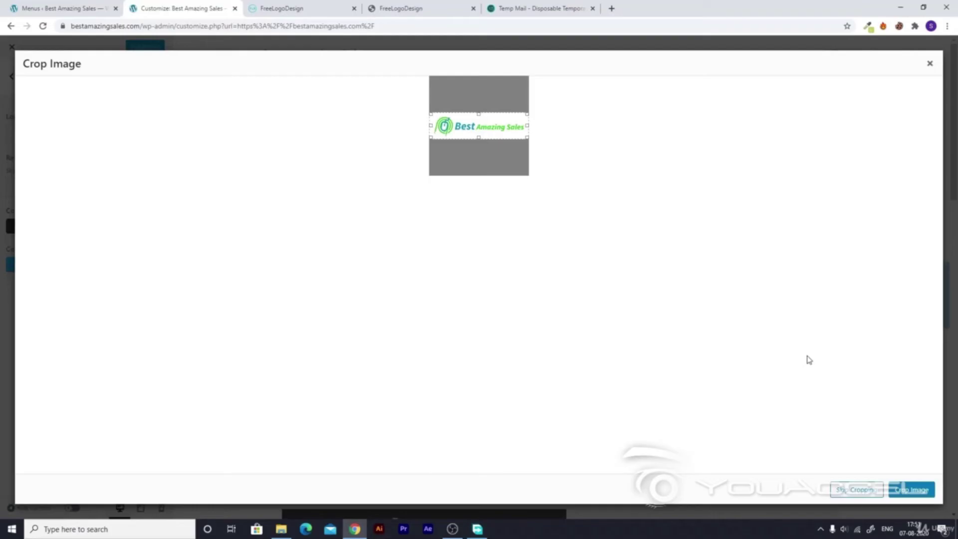
pyautogui.click(911, 491)
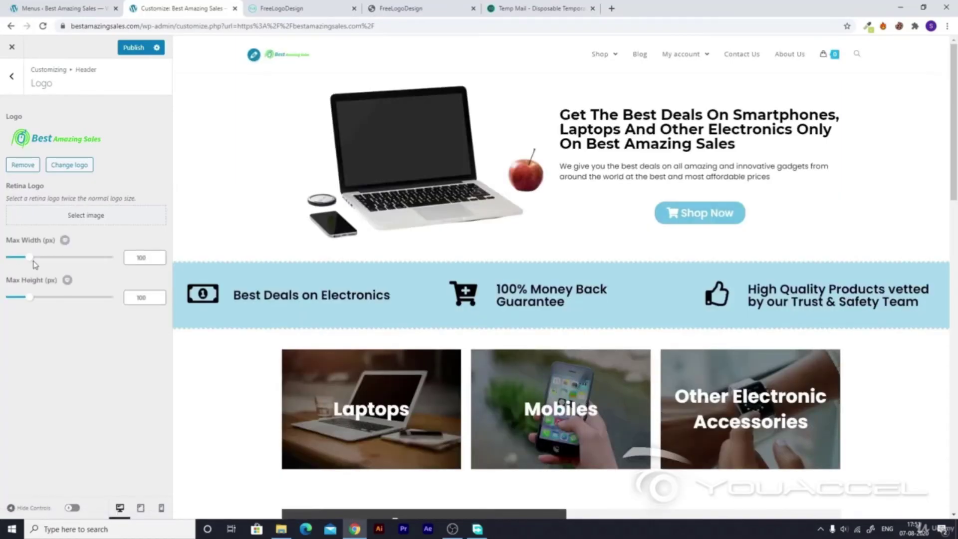
# Set the logo's Max Width and Max Height sliders to 500 px and publish
pyautogui.moveTo(30, 258); pyautogui.dragTo(132, 264)
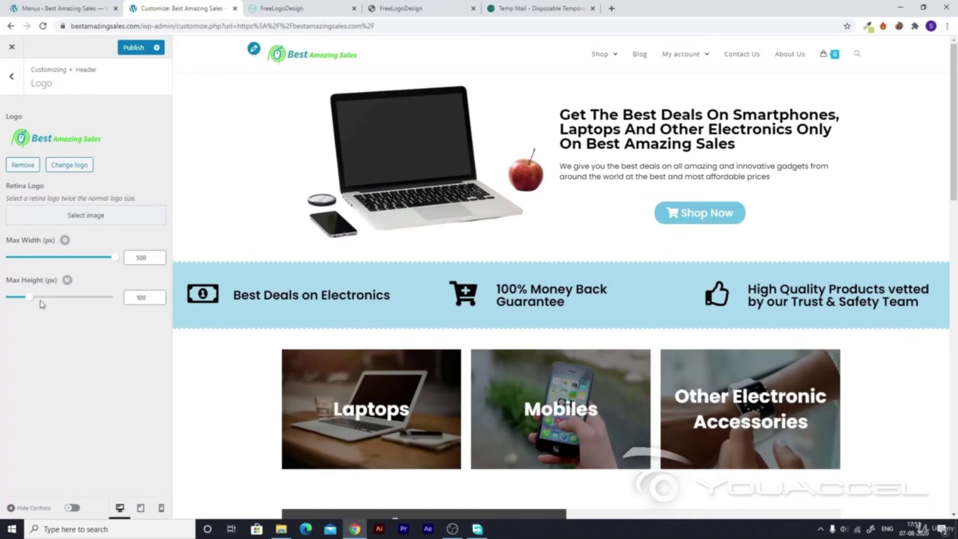
pyautogui.moveTo(29, 298); pyautogui.dragTo(139, 299)
pyautogui.click(134, 49)
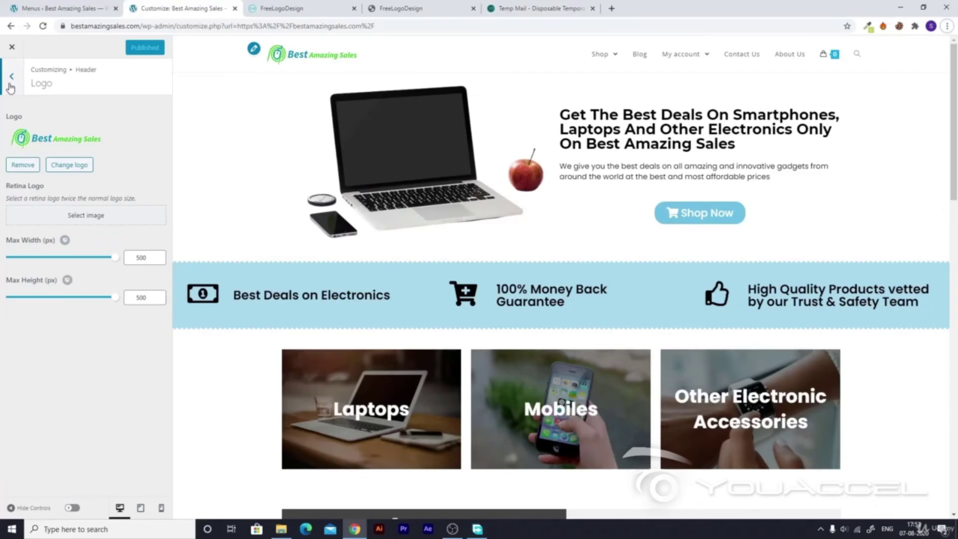
# In Site Identity, choose the Best Amazing Sales text logo from the Media Library as site icon
pyautogui.click(11, 80)
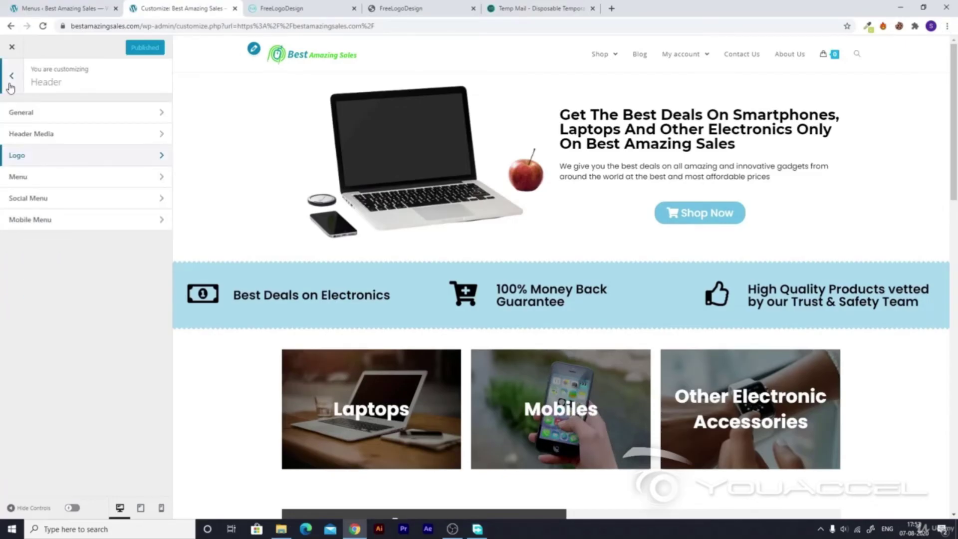
pyautogui.click(10, 86)
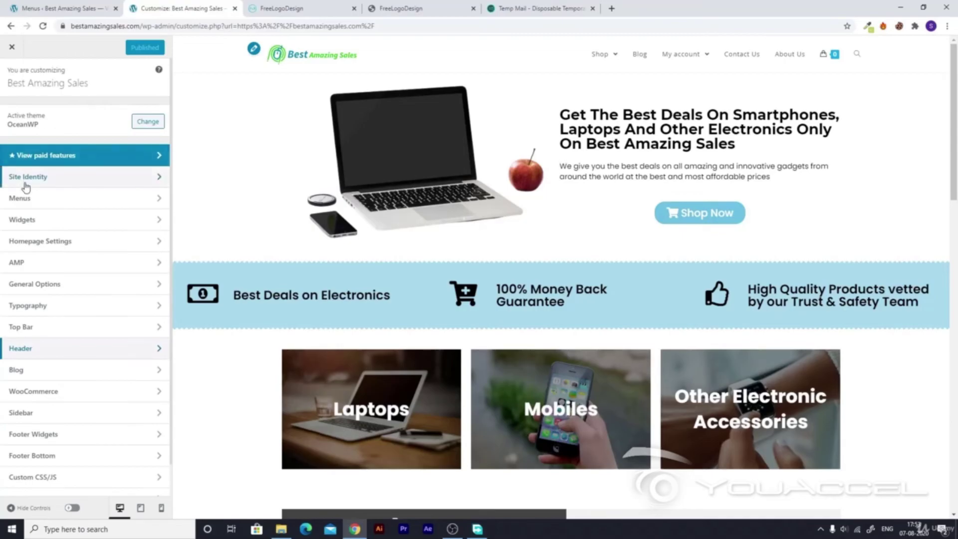
pyautogui.click(26, 179)
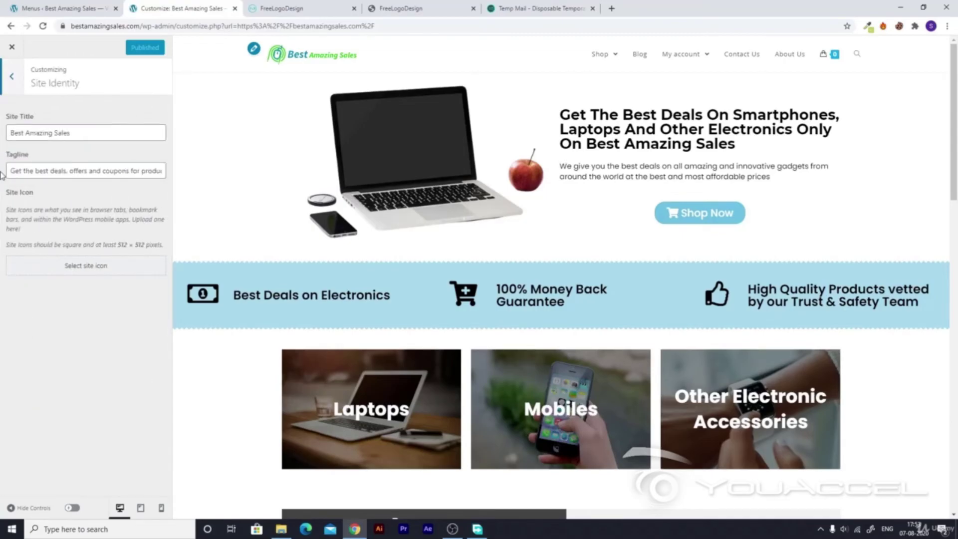
pyautogui.click(57, 269)
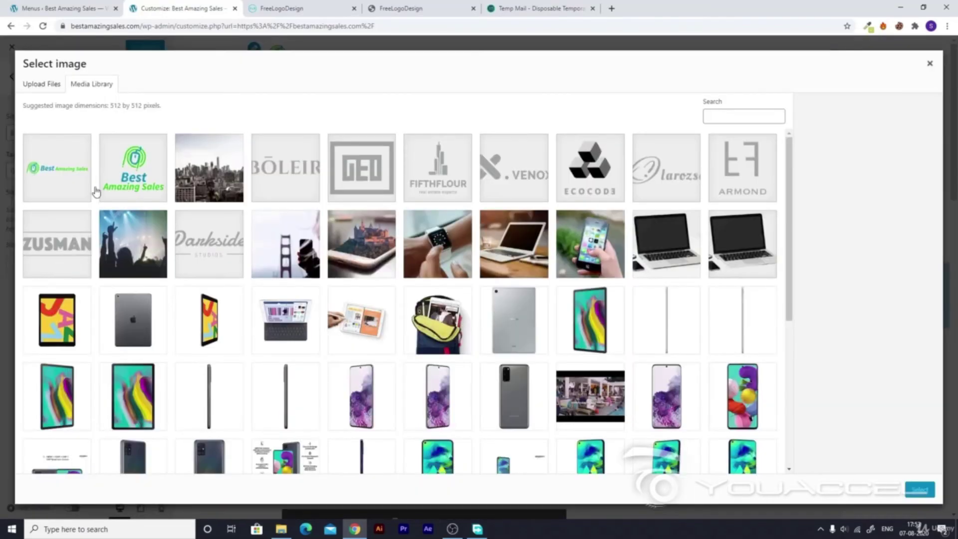
pyautogui.click(54, 169)
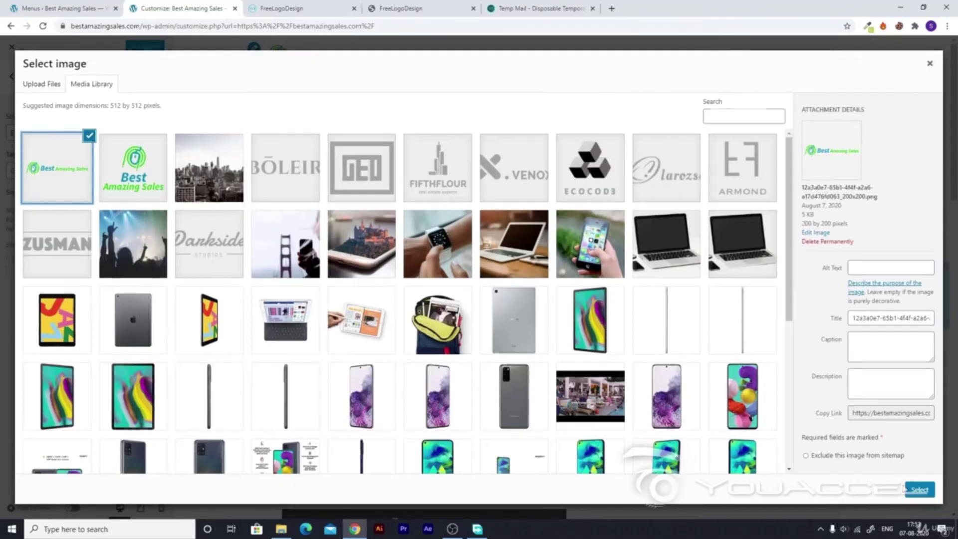
pyautogui.click(919, 490)
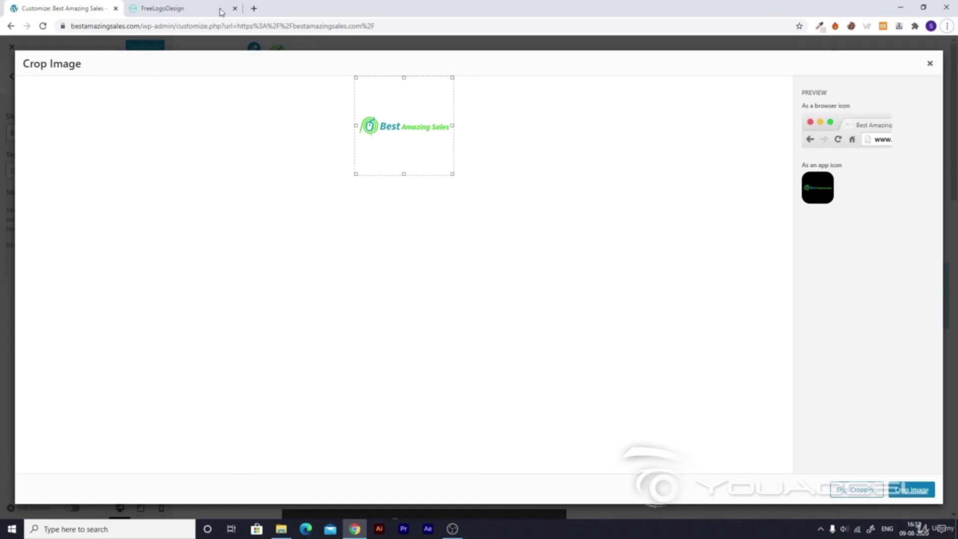
# In the logo editor, delete the Best and Amazing Sales text elements
pyautogui.click(198, 6)
pyautogui.click(368, 260)
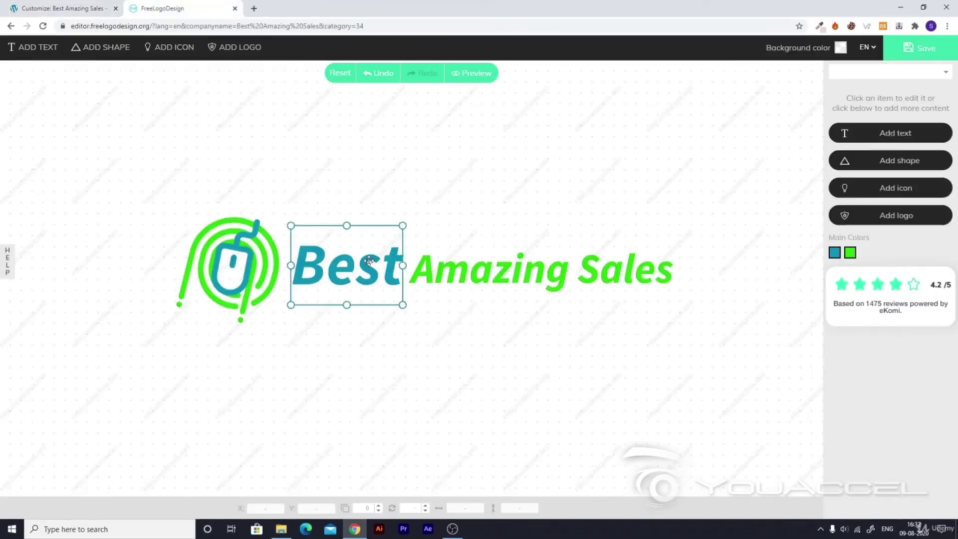
pyautogui.moveTo(368, 260); pyautogui.dragTo(372, 250)
pyautogui.press('Delete')
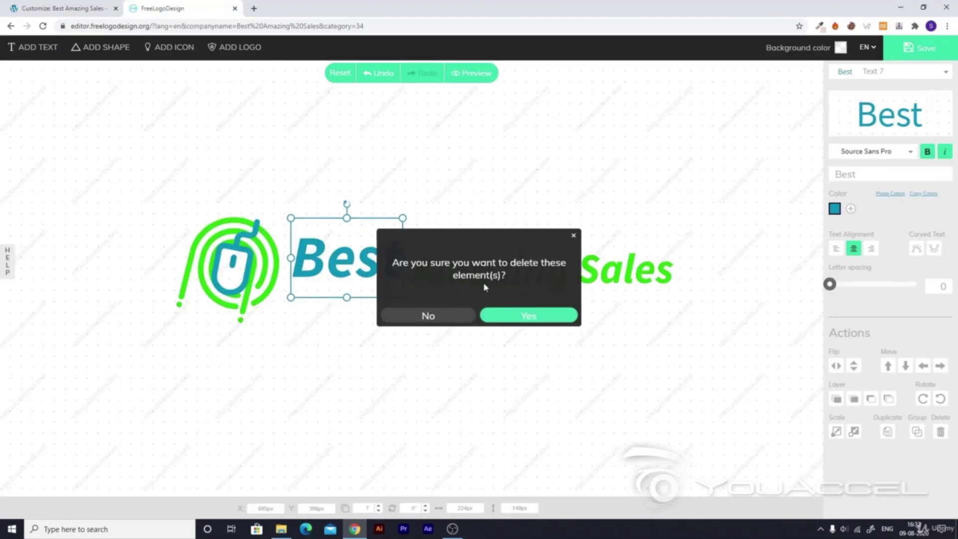
pyautogui.click(532, 318)
pyautogui.click(451, 264)
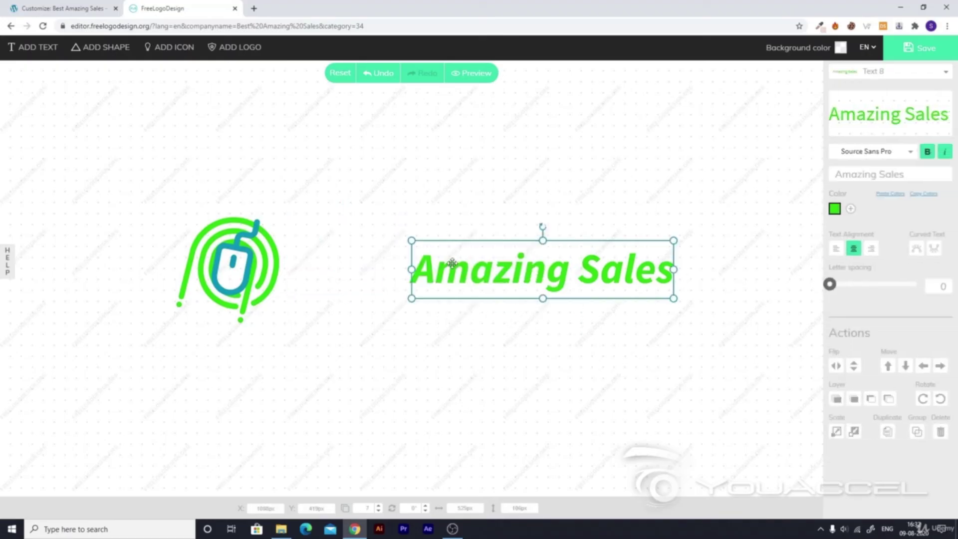
pyautogui.press('Delete')
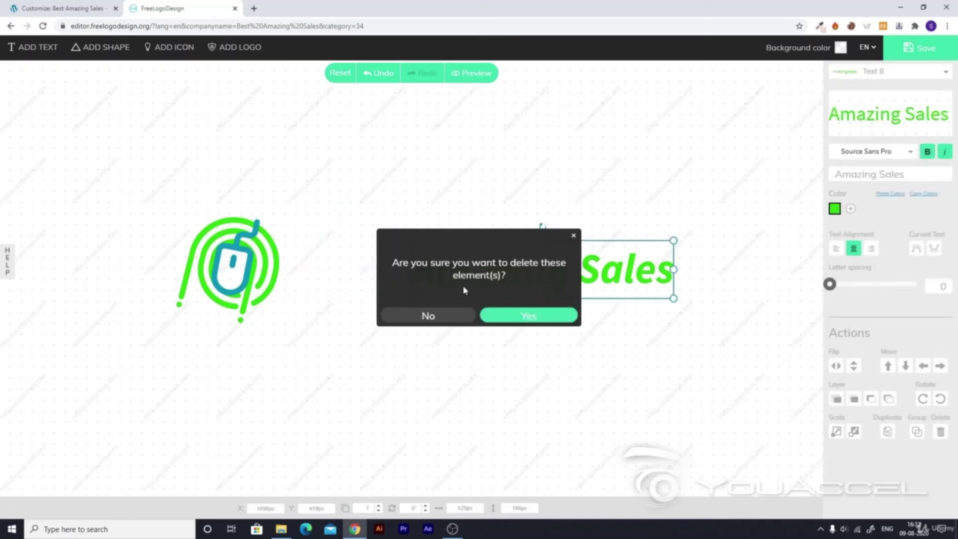
pyautogui.click(507, 318)
# Enlarge the remaining mouse emblem group toward the canvas centre and save the design
pyautogui.click(257, 276)
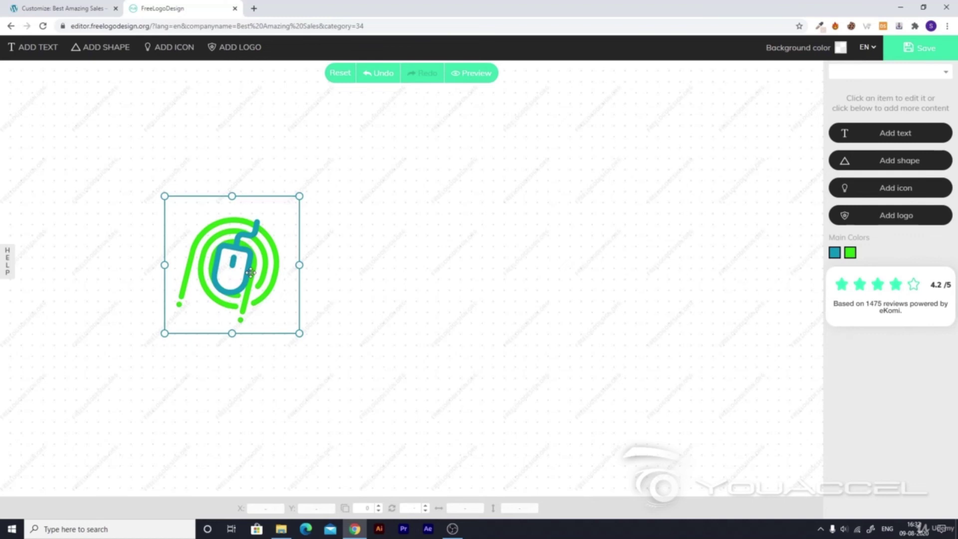
pyautogui.click(416, 333)
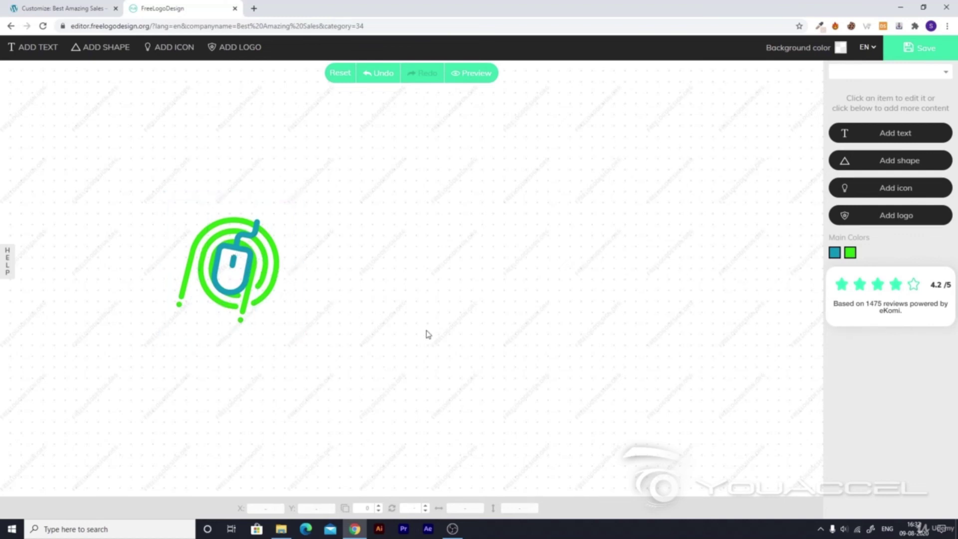
pyautogui.click(273, 274)
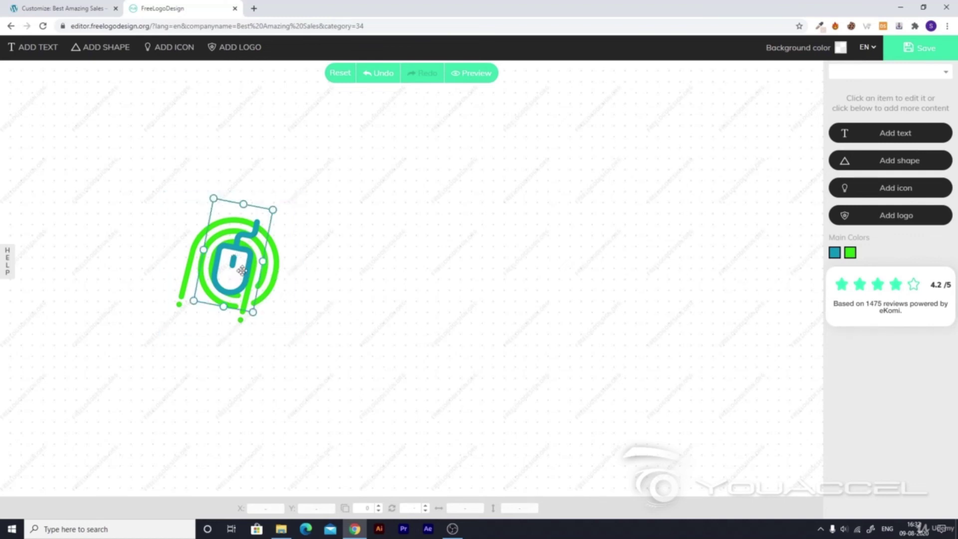
pyautogui.click(274, 274)
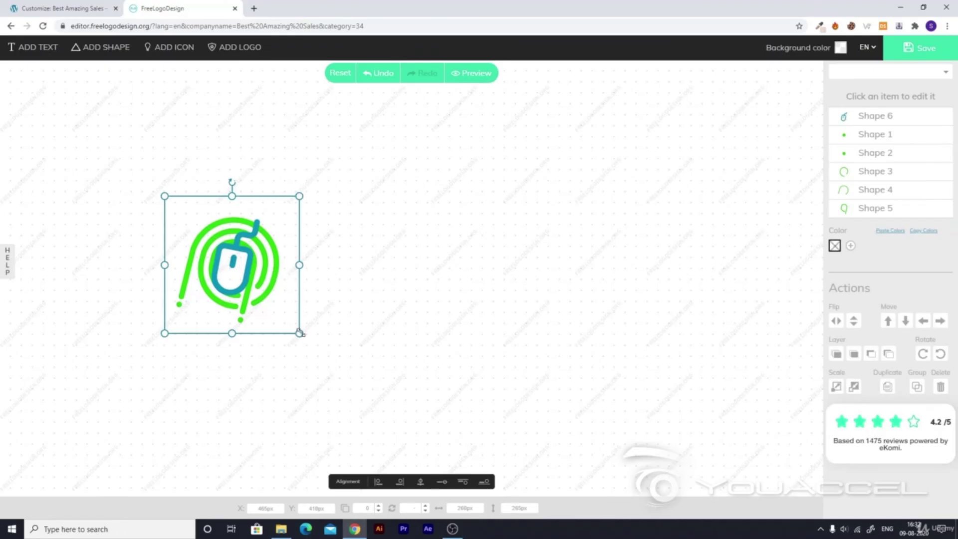
pyautogui.moveTo(299, 333); pyautogui.dragTo(340, 204)
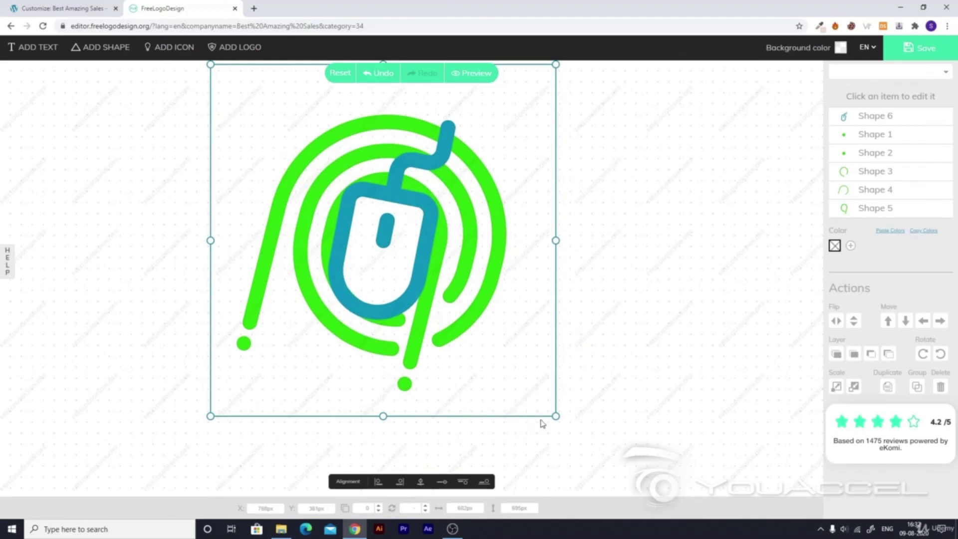
pyautogui.moveTo(555, 412); pyautogui.dragTo(622, 483)
pyautogui.click(922, 60)
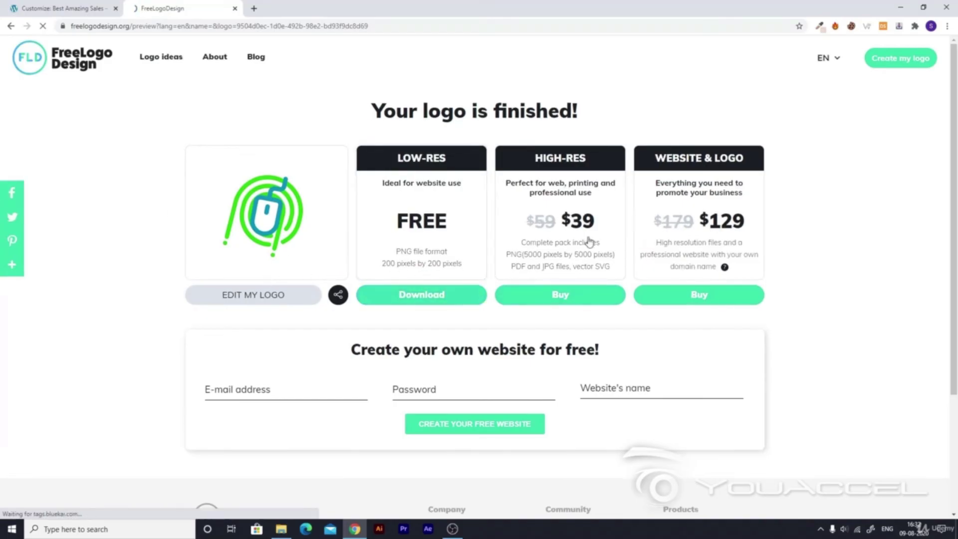
# Download the free low-res 200×200 PNG of the emblem logo, then return to the WordPress customizer
pyautogui.click(15, 9)
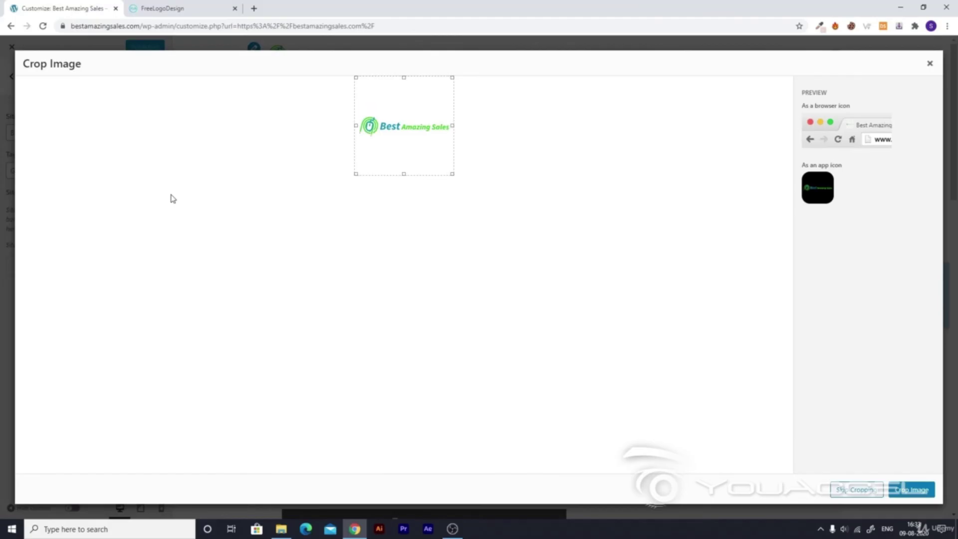
pyautogui.click(189, 7)
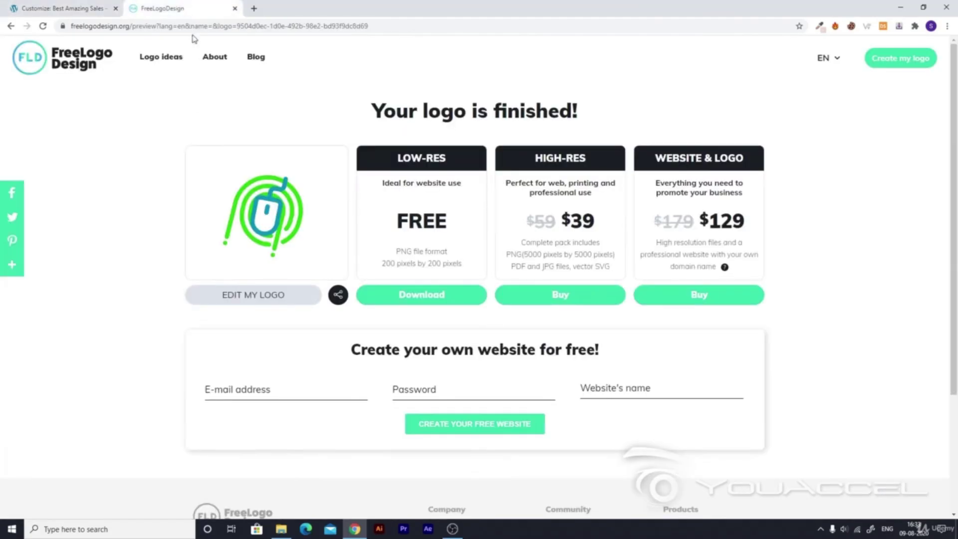
pyautogui.click(417, 309)
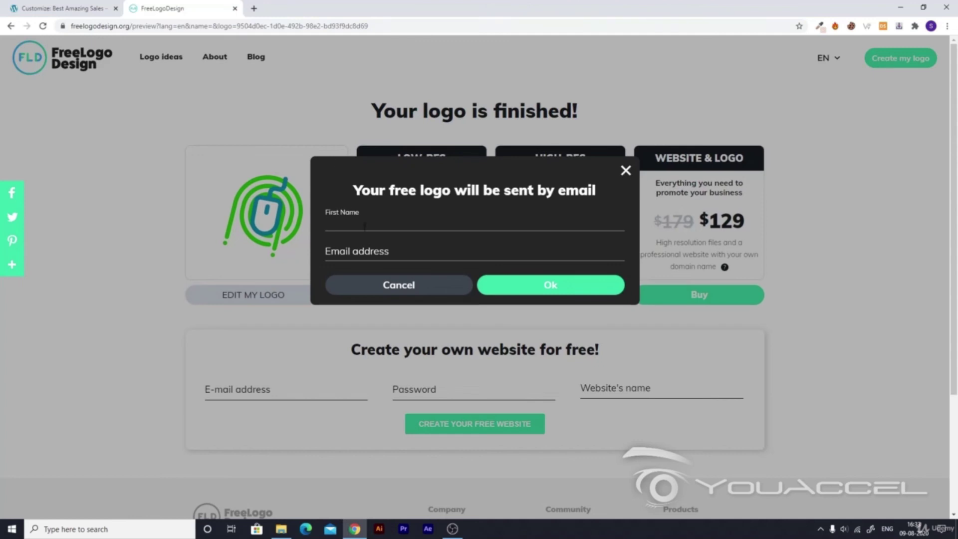
pyautogui.press('Return')
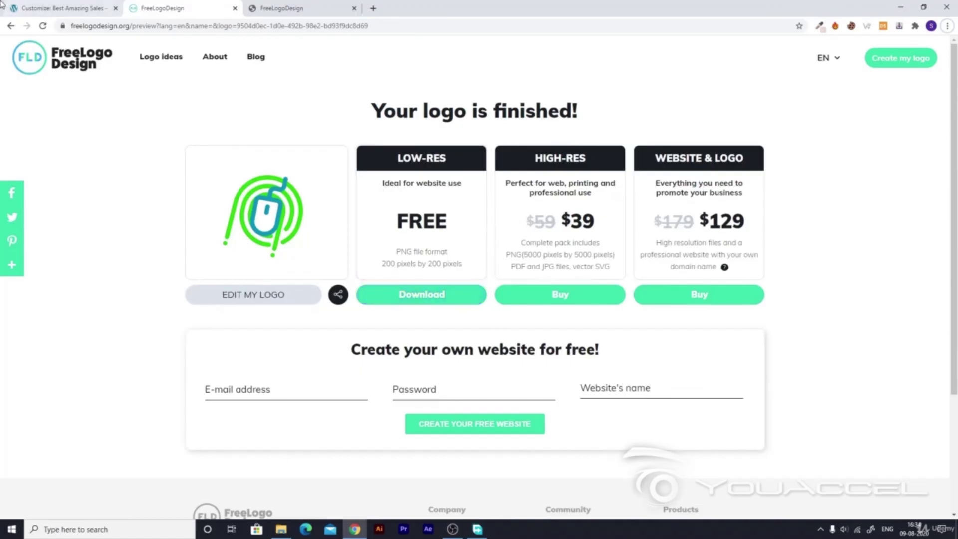
pyautogui.hotkey('ctrl', 'shift', 'Tab')
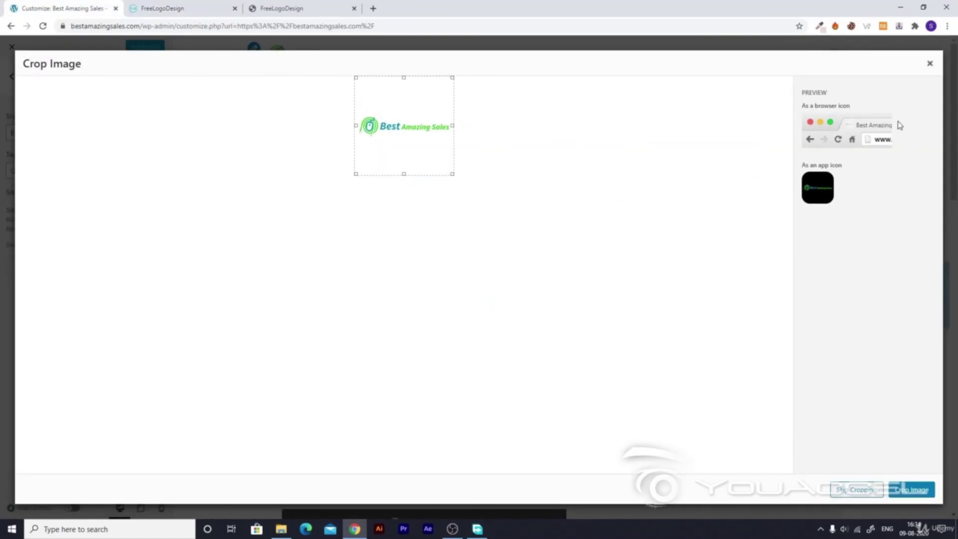
# Discard the text-logo crop, upload the mouse-emblem PNG from Downloads, and crop it as site icon
pyautogui.click(930, 65)
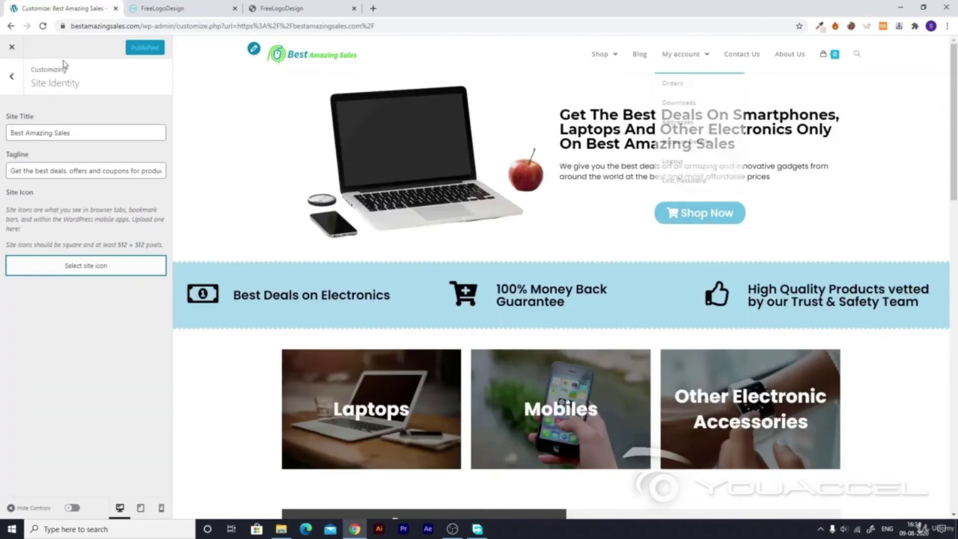
pyautogui.click(100, 267)
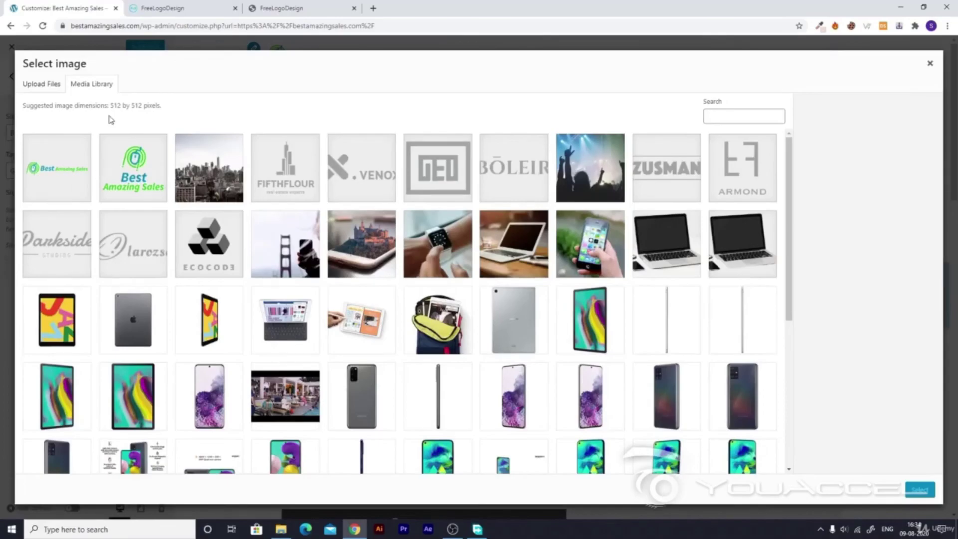
pyautogui.click(46, 87)
pyautogui.click(496, 265)
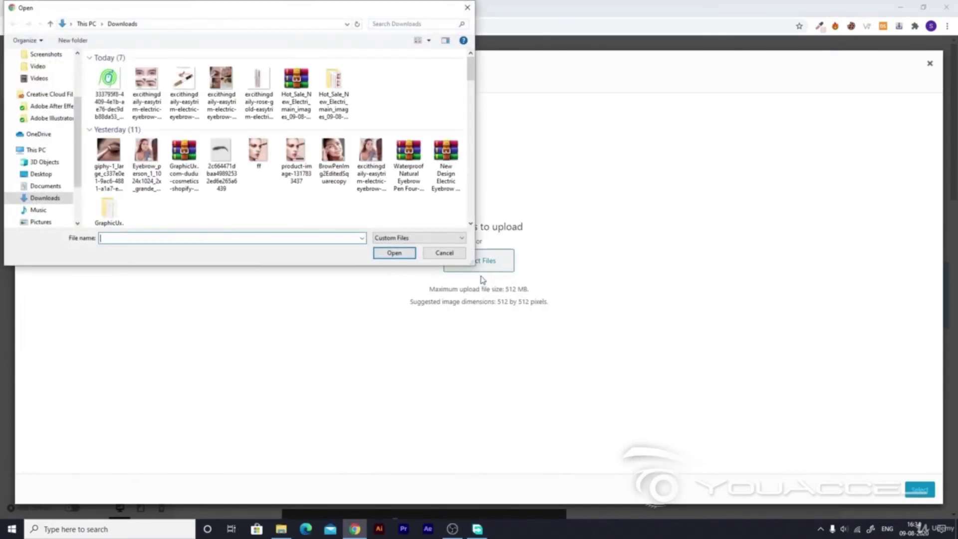
pyautogui.doubleClick(105, 99)
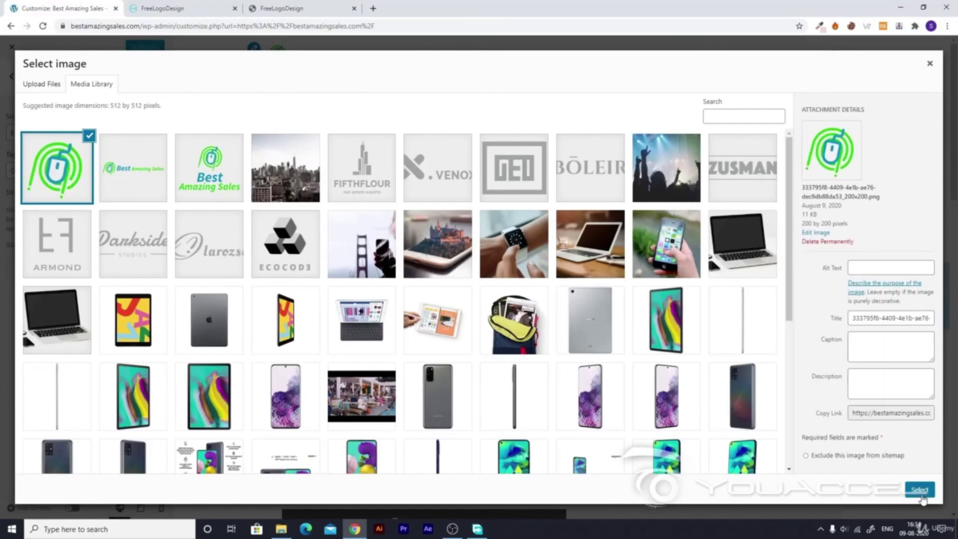
pyautogui.click(918, 492)
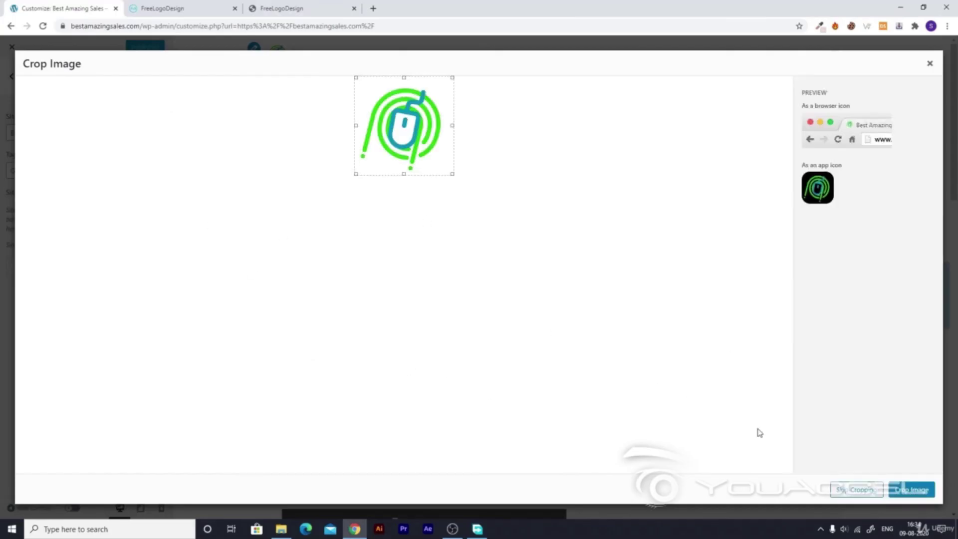
pyautogui.click(899, 493)
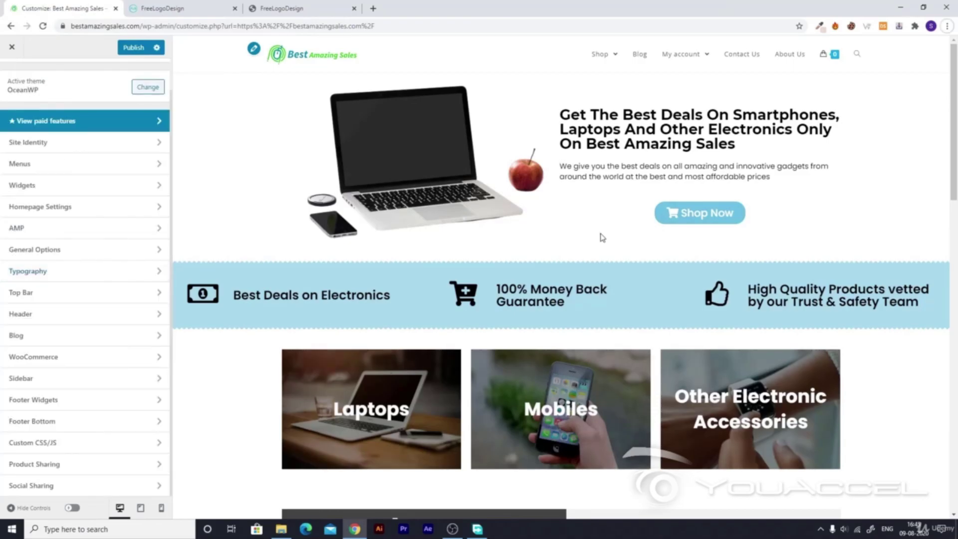
# Scroll the site preview down to the Our Blog section and footer
pyautogui.scroll(-10, 632, 231)
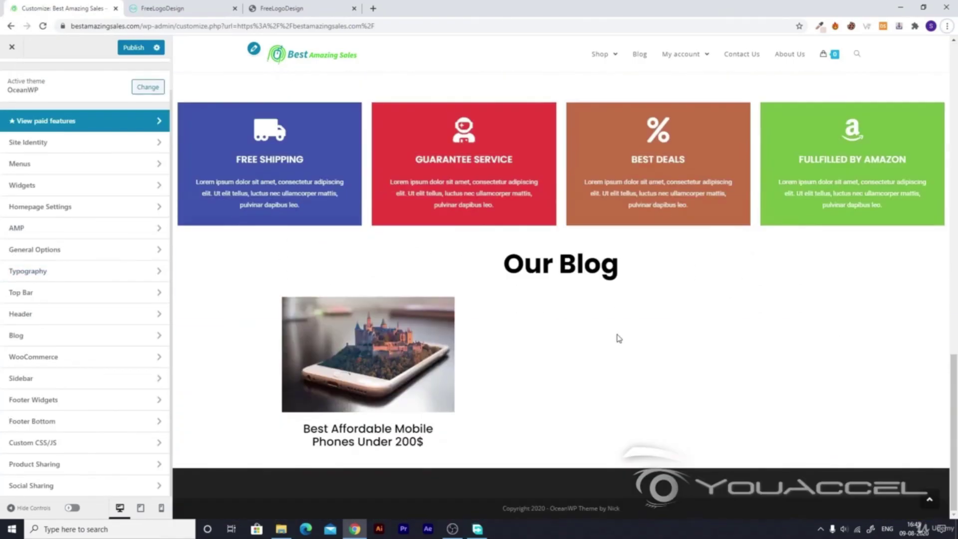